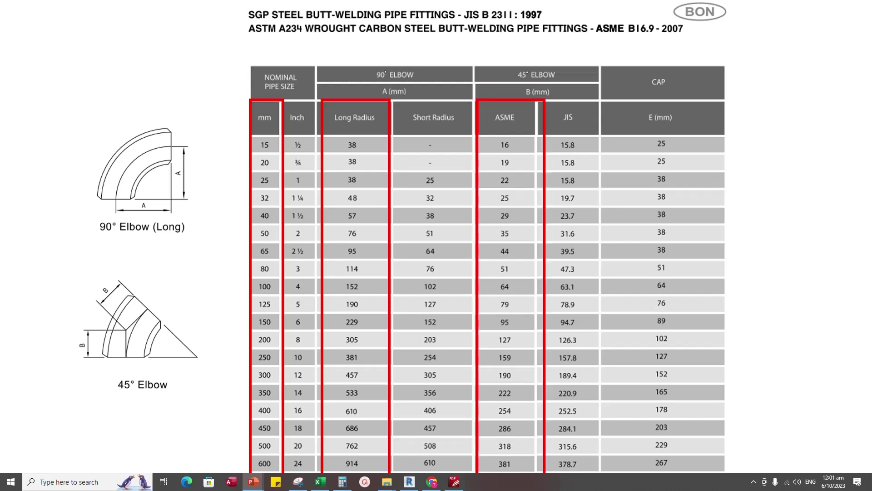
- Advance the PowerPoint slideshow to the Lookup Table (CSV Files) slide
{"action": "key", "text": "Right"}
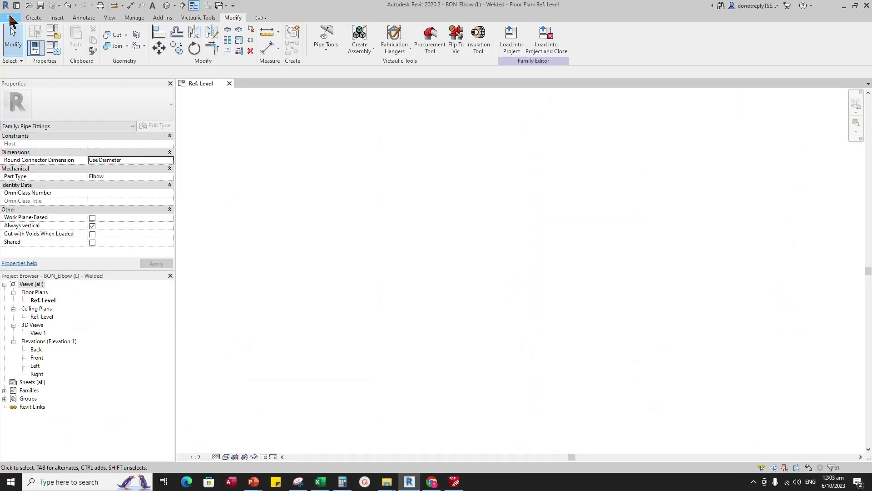
- Create a new family from a metric family template
{"action": "left_click", "coordinate": [10, 17]}
{"action": "mouse_move", "coordinate": [55, 56]}
{"action": "left_click", "coordinate": [114, 80]}
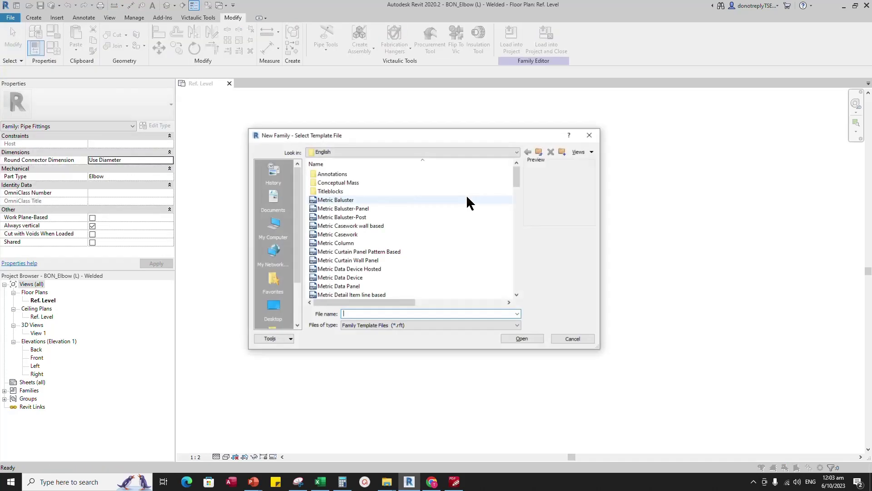
{"action": "scroll", "coordinate": [465, 205], "scroll_direction": "down", "scroll_amount": 8}
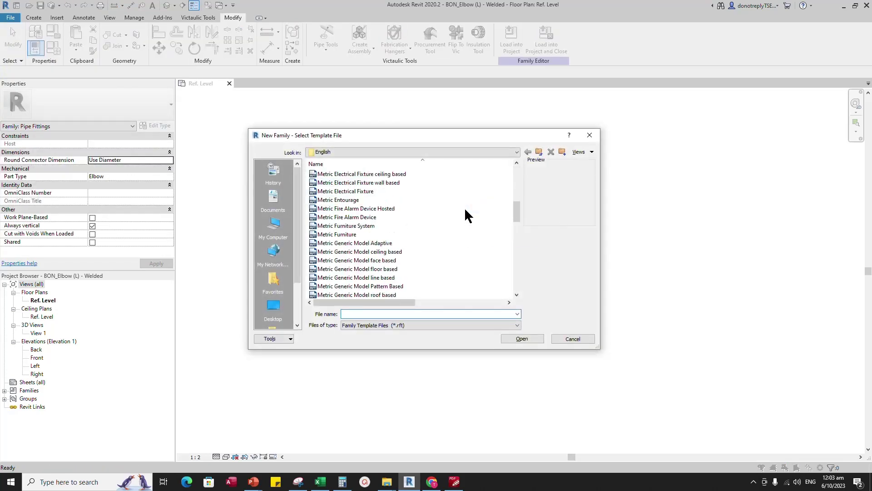
{"action": "scroll", "coordinate": [420, 238], "scroll_direction": "down", "scroll_amount": 3}
{"action": "left_click", "coordinate": [421, 245]}
{"action": "left_click", "coordinate": [522, 338]}
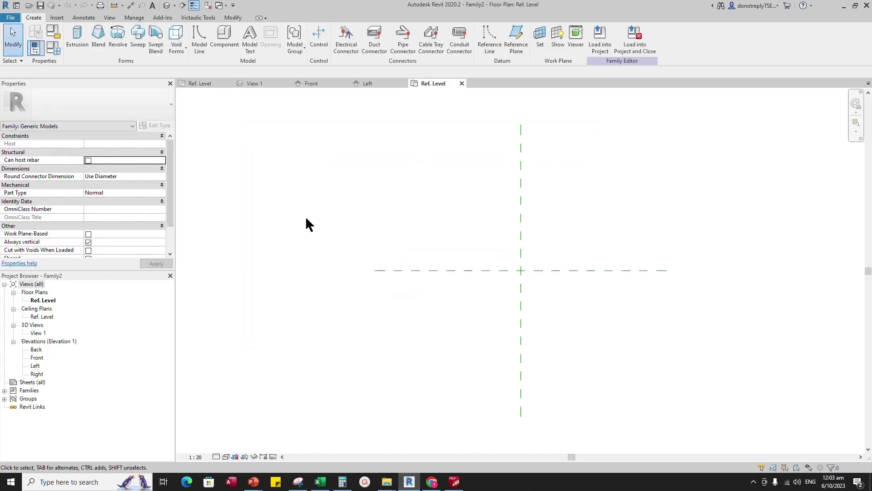
- Set the family category to Pipe Fittings with part type Elbow
{"action": "left_click", "coordinate": [53, 33]}
{"action": "scroll", "coordinate": [416, 233], "scroll_direction": "down", "scroll_amount": 4}
{"action": "left_click", "coordinate": [398, 225]}
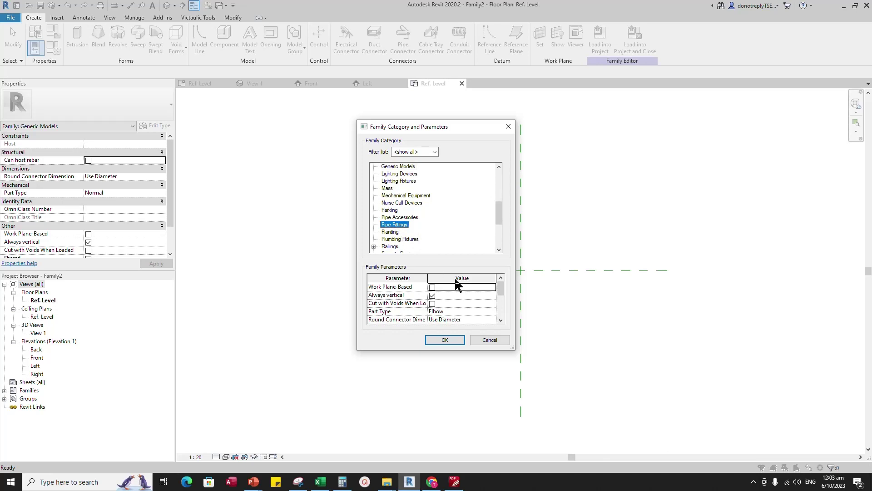
{"action": "left_click", "coordinate": [493, 312]}
{"action": "left_click", "coordinate": [467, 323]}
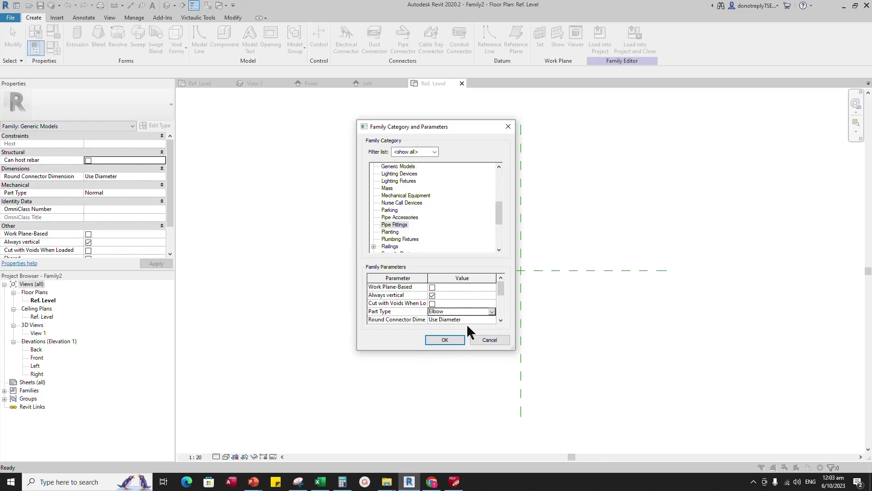
{"action": "left_click", "coordinate": [445, 341]}
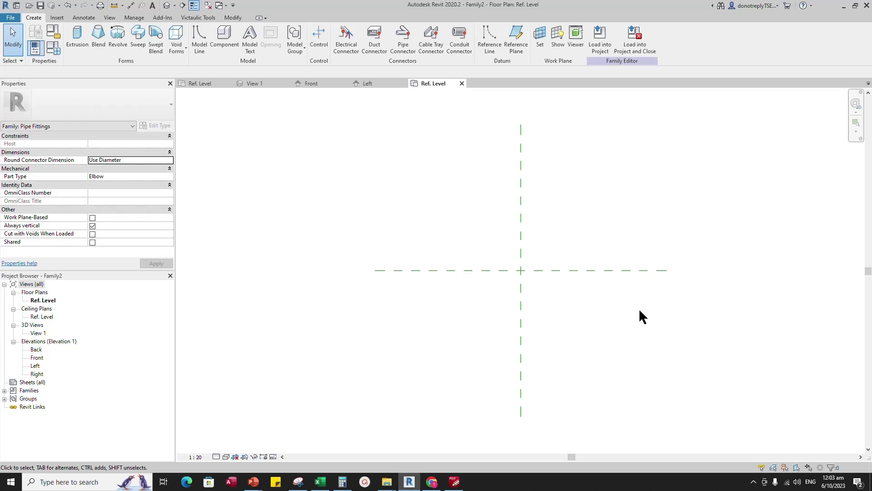
- Add a Nominal Diameter instance parameter with value 100
{"action": "left_click", "coordinate": [53, 47]}
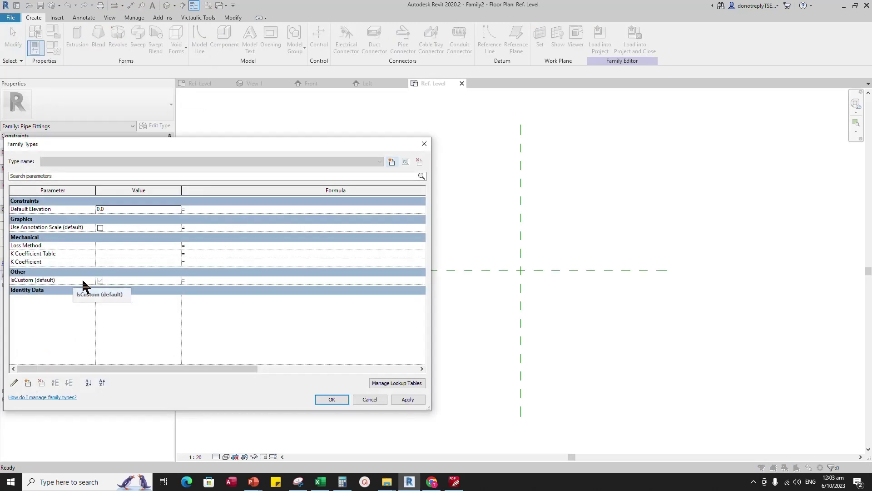
{"action": "left_click", "coordinate": [28, 383]}
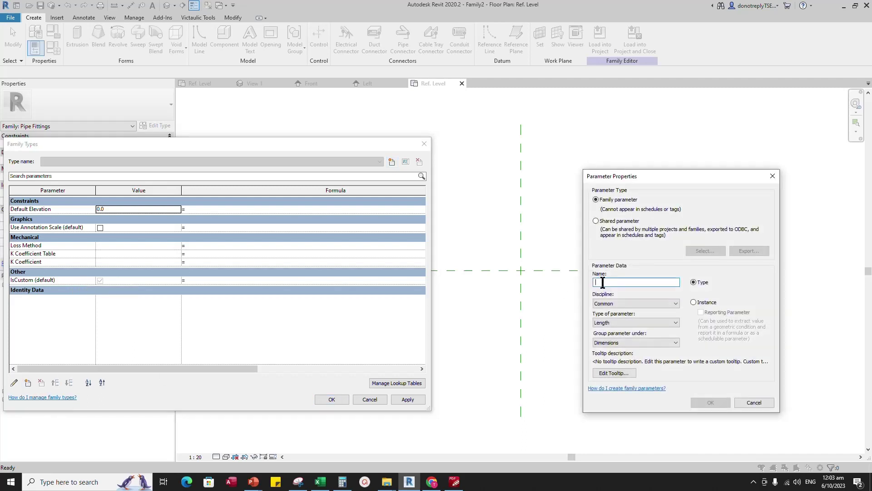
{"action": "type", "text": "Nominal Diameter"}
{"action": "left_click", "coordinate": [693, 302]}
{"action": "left_click", "coordinate": [707, 401]}
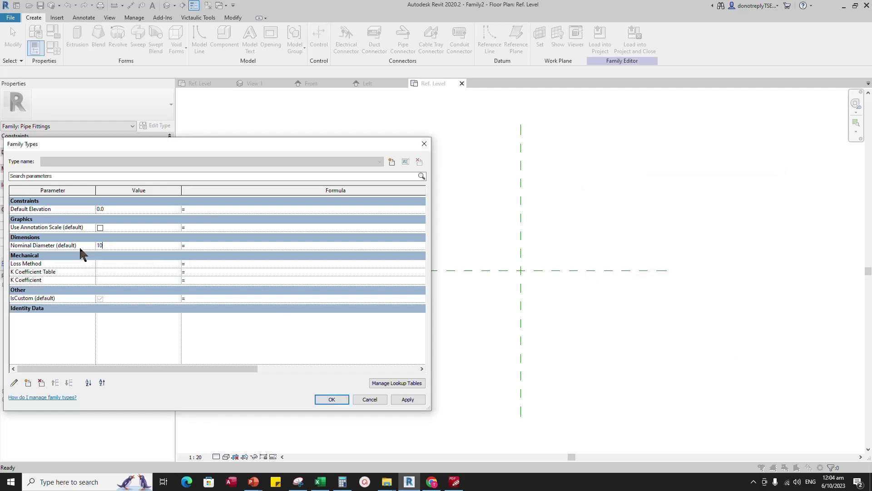
{"action": "left_click", "coordinate": [408, 400]}
- Add a Nominal Radius instance parameter with formula Nominal Diameter / 2
{"action": "left_click", "coordinate": [28, 382]}
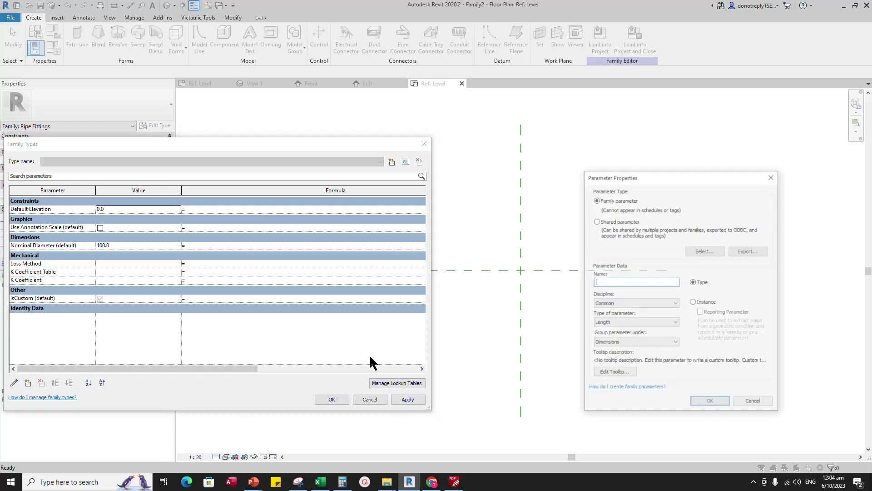
{"action": "type", "text": "Nominal"}
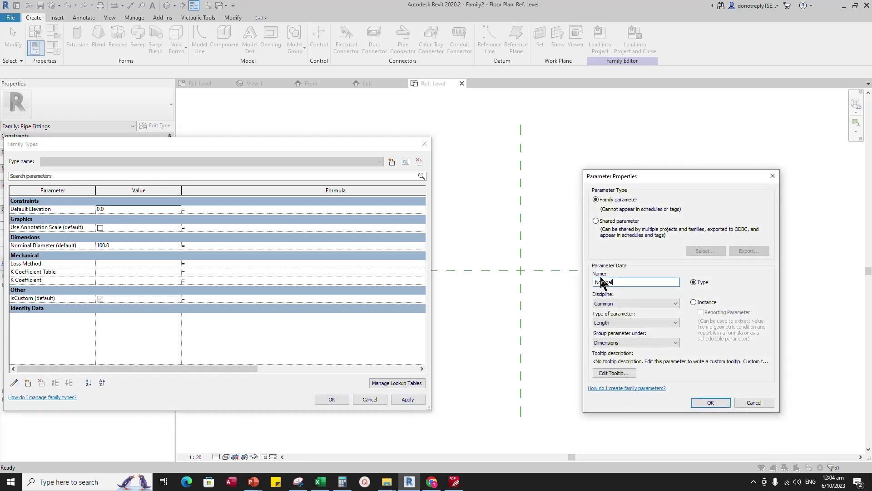
{"action": "type", "text": " Radius"}
{"action": "left_click", "coordinate": [694, 303]}
{"action": "left_click", "coordinate": [710, 403]}
{"action": "left_click", "coordinate": [183, 253]}
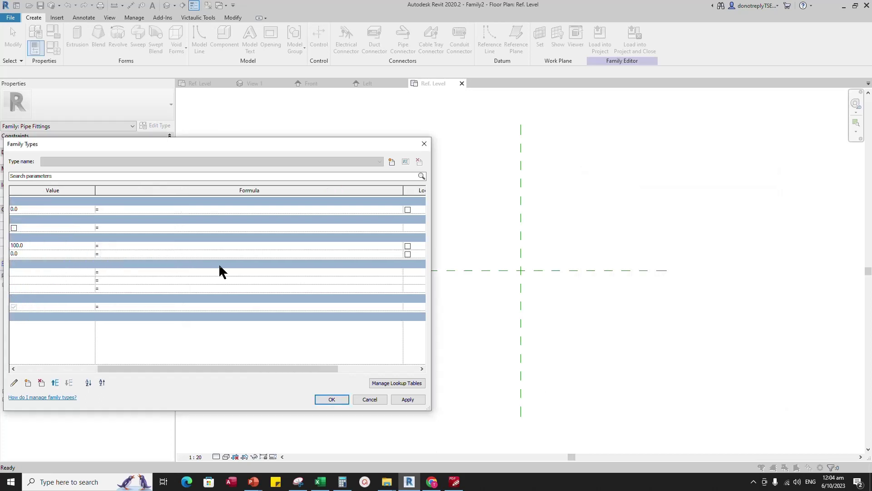
{"action": "left_click_drag", "start_coordinate": [250, 369], "coordinate": [170, 370]}
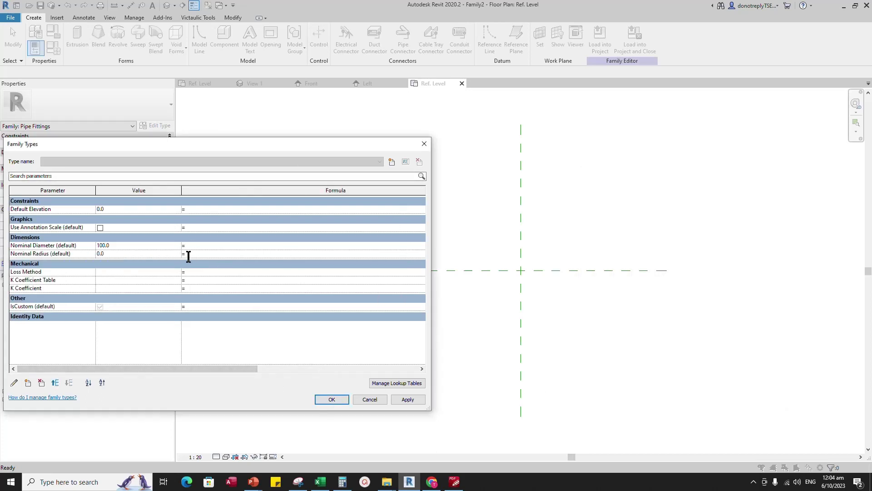
{"action": "type", "text": "Nomin"}
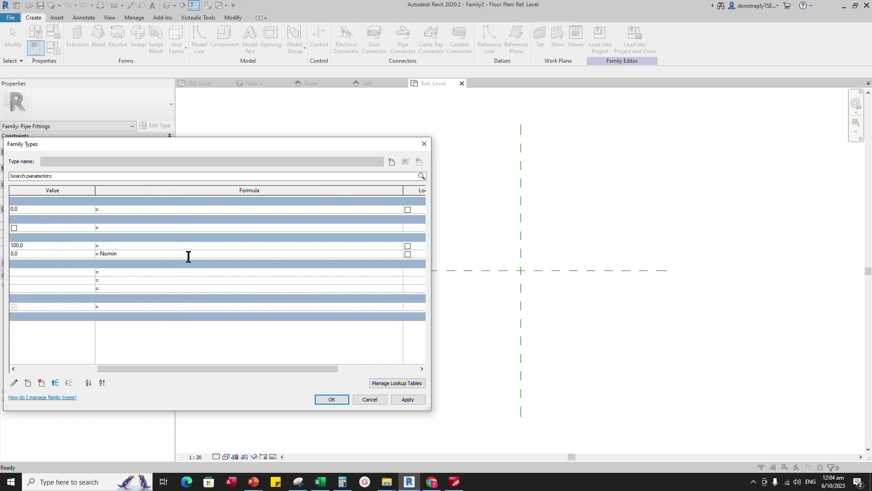
{"action": "type", "text": "al Diameter / 2"}
{"action": "left_click", "coordinate": [408, 399]}
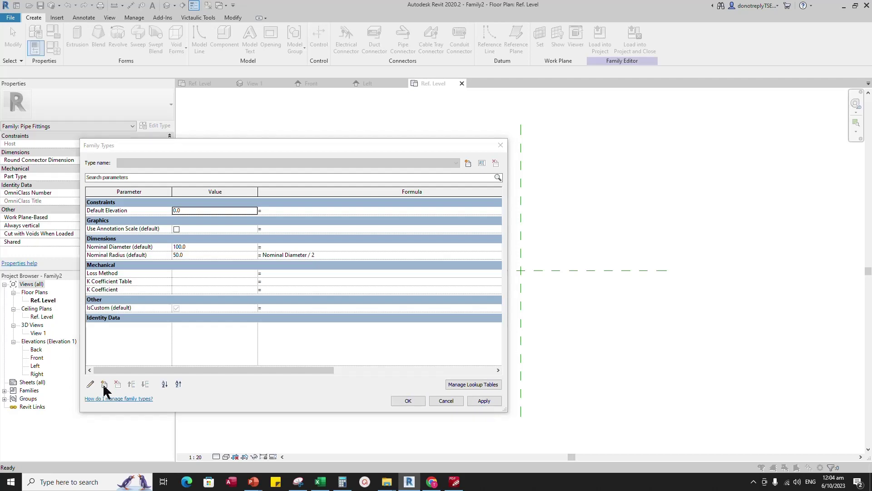
- Add an angle-type Angle instance parameter set to 45°, placed below Nominal Radius
{"action": "left_click", "coordinate": [104, 384]}
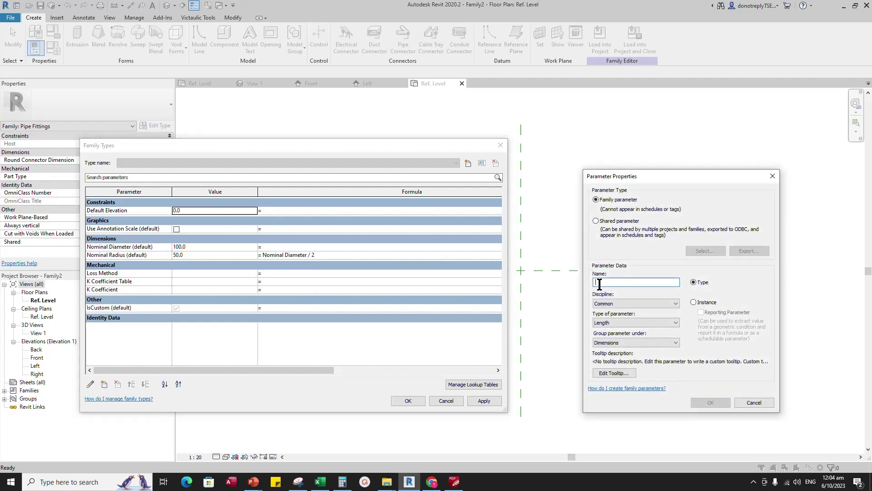
{"action": "type", "text": "Angle"}
{"action": "left_click", "coordinate": [640, 323]}
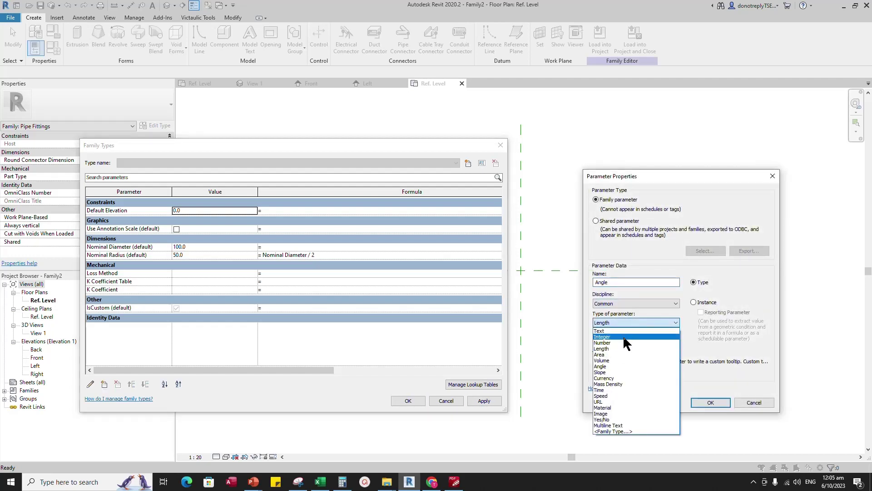
{"action": "left_click", "coordinate": [617, 366]}
{"action": "left_click", "coordinate": [693, 301]}
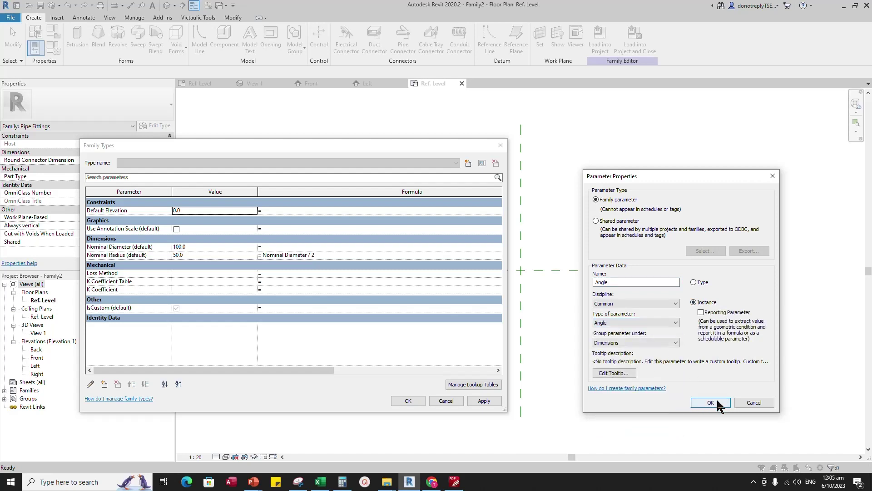
{"action": "left_click", "coordinate": [718, 406]}
{"action": "left_click", "coordinate": [132, 247]}
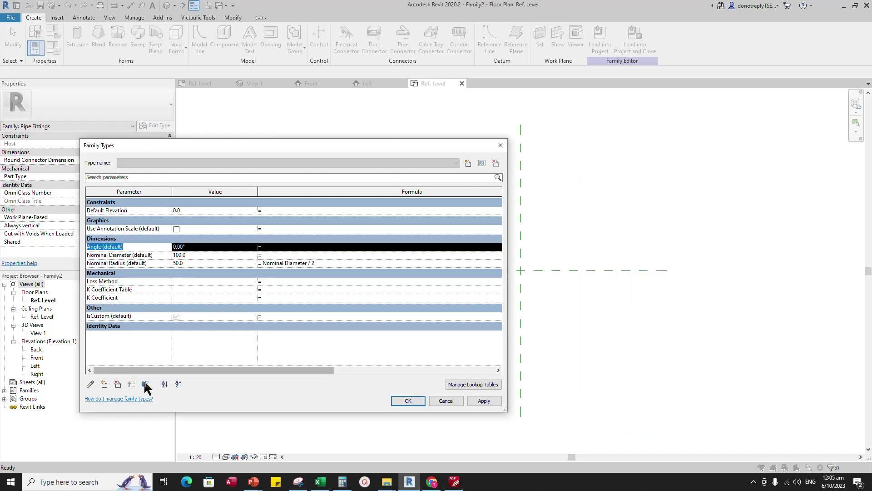
{"action": "left_click", "coordinate": [145, 384]}
{"action": "left_click", "coordinate": [145, 384]}
{"action": "left_click", "coordinate": [179, 263]}
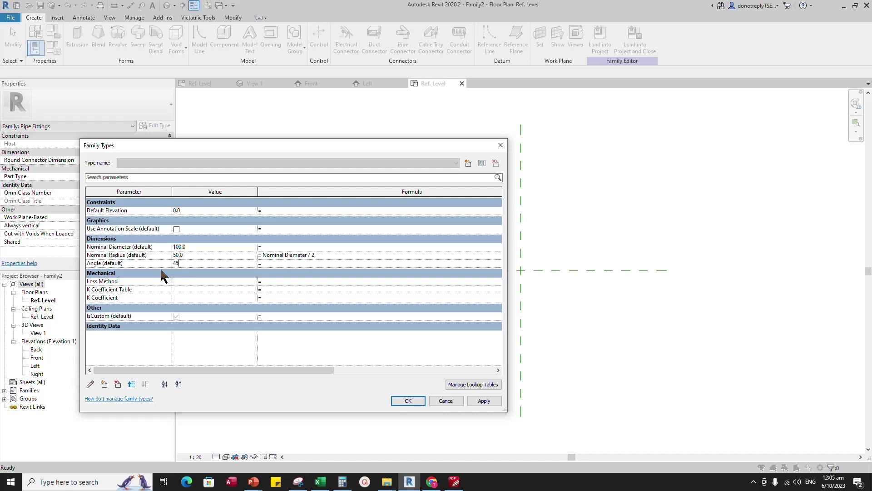
{"action": "left_click", "coordinate": [482, 400]}
- Add an Outer Diameter instance parameter with value 114
{"action": "left_click", "coordinate": [104, 384]}
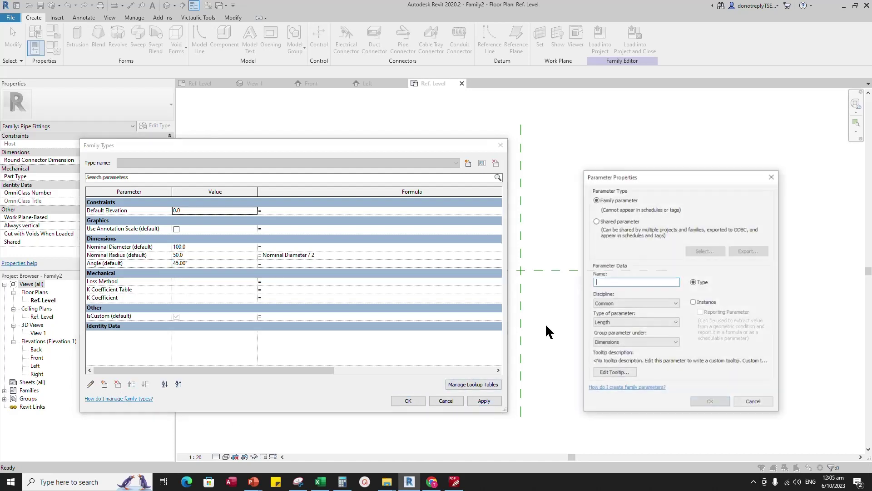
{"action": "type", "text": "Outer Diameter"}
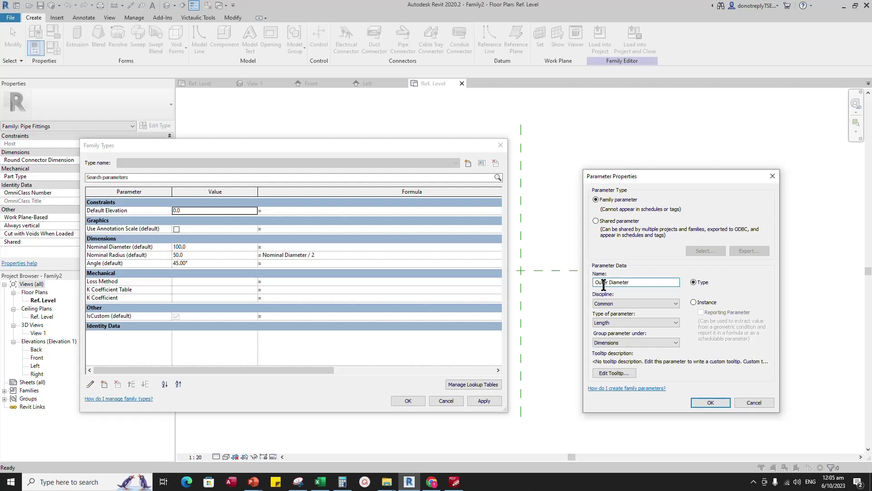
{"action": "left_click", "coordinate": [694, 301]}
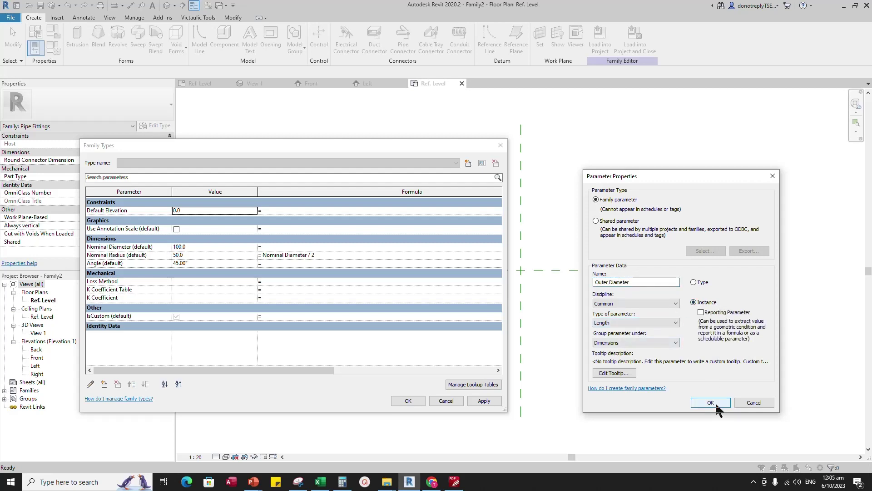
{"action": "left_click", "coordinate": [712, 402]}
{"action": "left_click", "coordinate": [201, 271]}
{"action": "left_click_drag", "start_coordinate": [201, 271], "coordinate": [156, 276]}
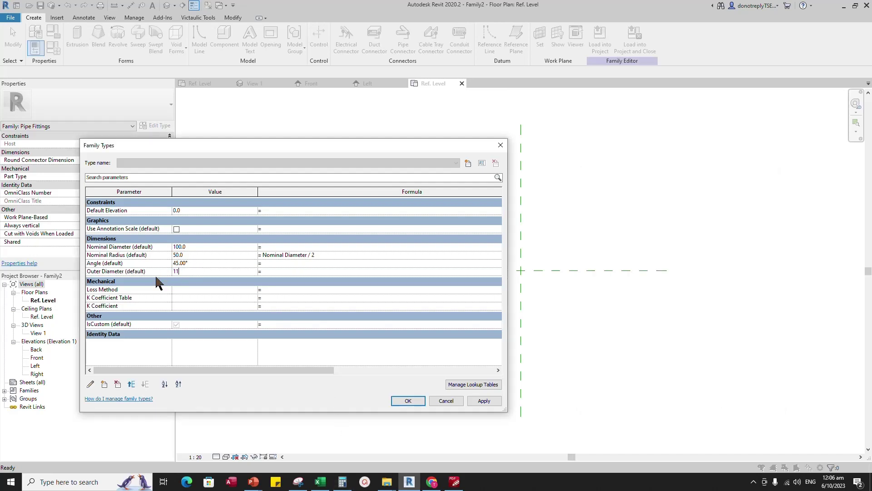
{"action": "type", "text": "114"}
{"action": "left_click", "coordinate": [470, 400]}
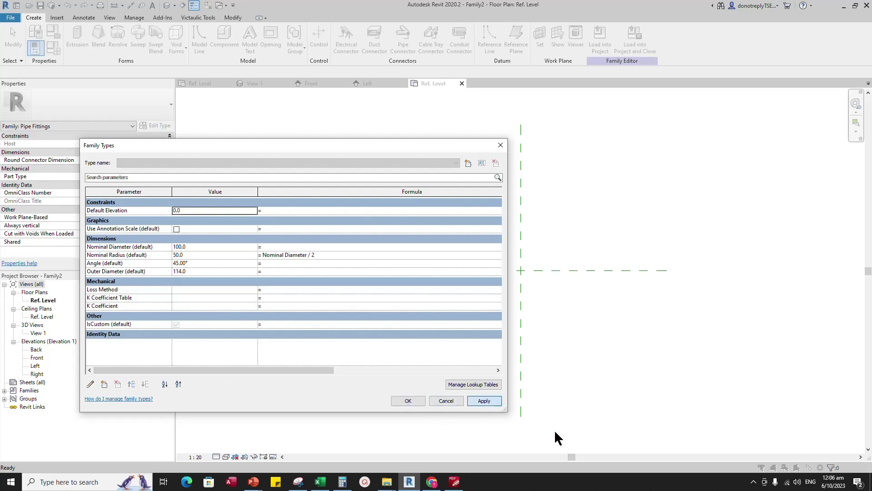
- Add an Outer Radius instance parameter with formula Outer Diameter/2
{"action": "left_click", "coordinate": [104, 384]}
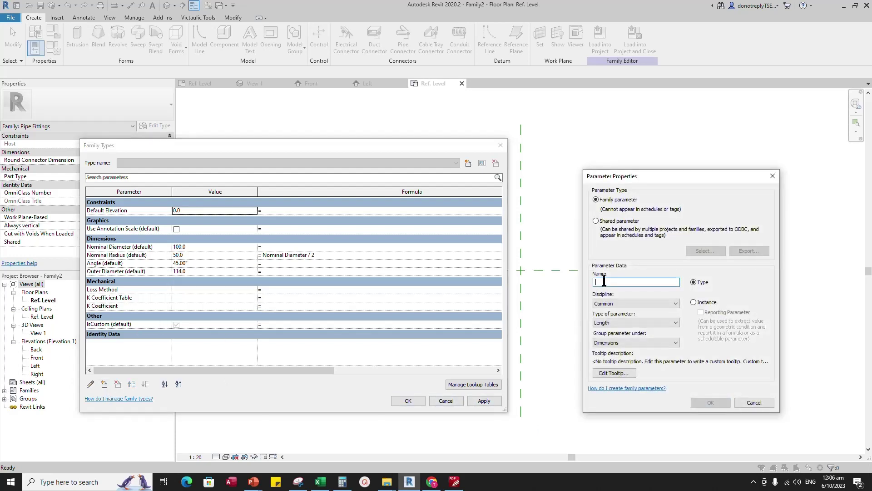
{"action": "type", "text": "Outer R"}
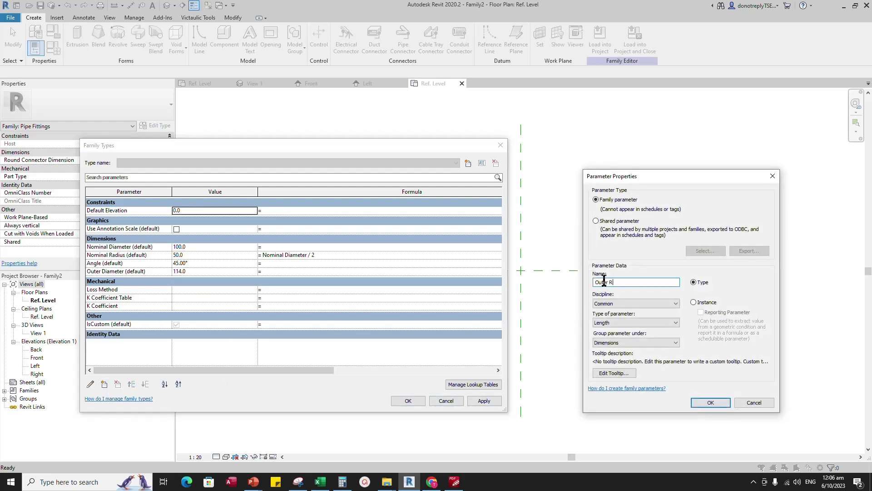
{"action": "type", "text": "adius"}
{"action": "left_click", "coordinate": [694, 303]}
{"action": "left_click", "coordinate": [710, 403]}
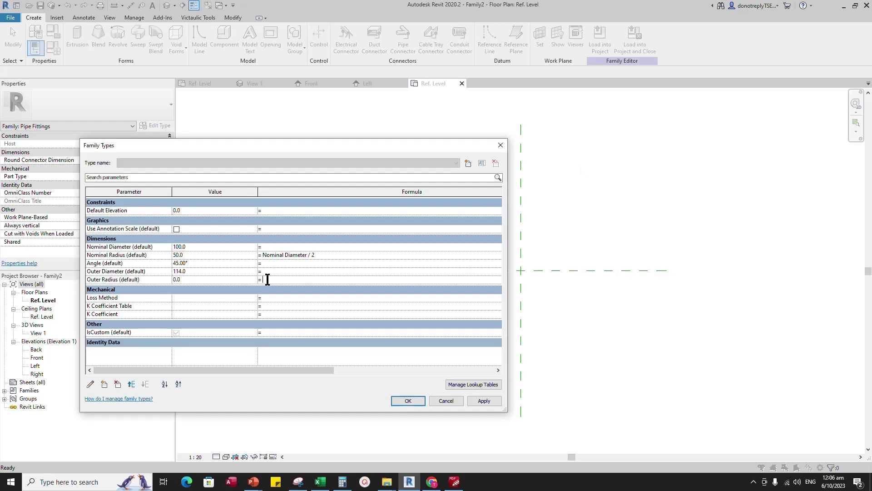
{"action": "type", "text": "Outer"}
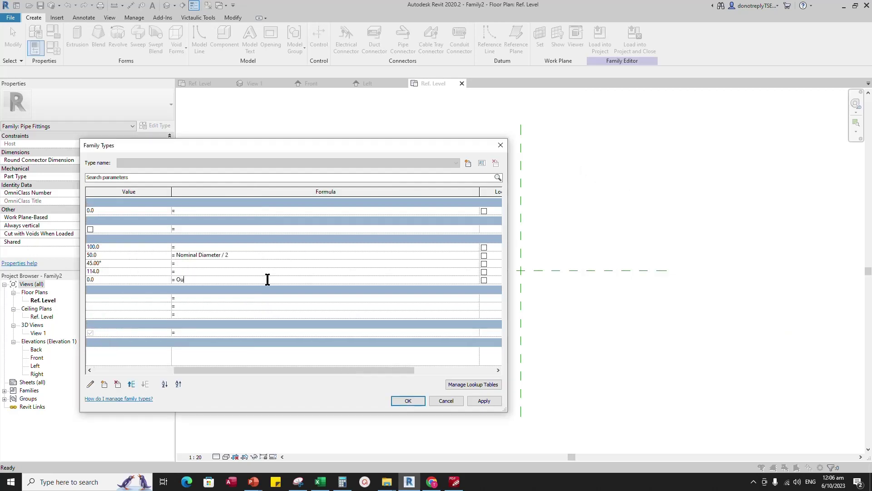
{"action": "type", "text": " Diameter/2"}
{"action": "left_click", "coordinate": [478, 400]}
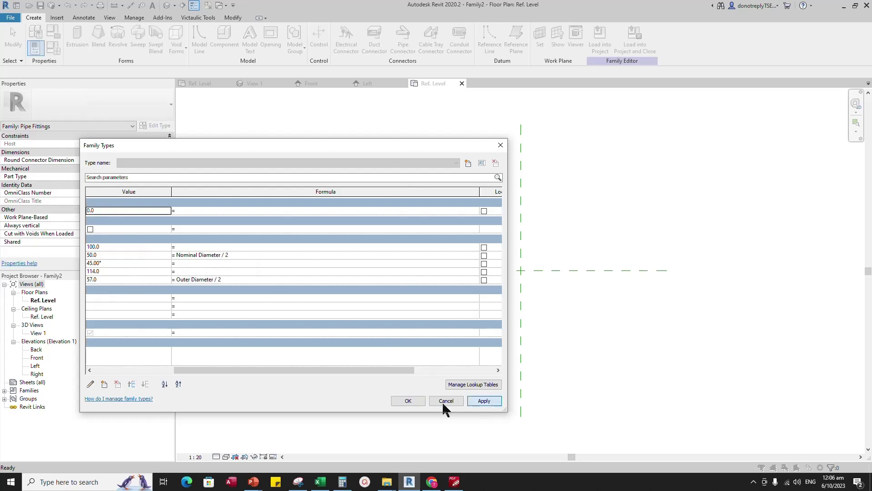
{"action": "left_click_drag", "start_coordinate": [299, 370], "coordinate": [203, 367]}
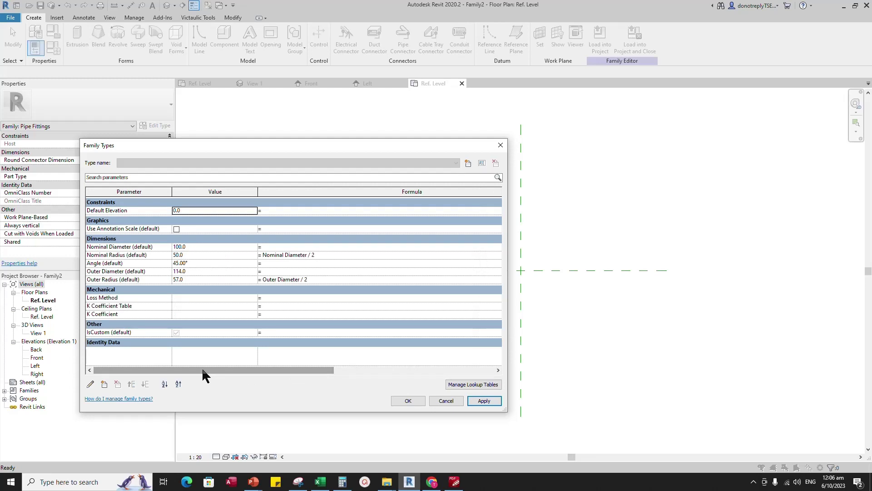
- Add a CE instance parameter at the bottom of Dimensions with value 64
{"action": "left_click", "coordinate": [104, 383]}
{"action": "type", "text": "CE"}
{"action": "left_click", "coordinate": [693, 302]}
{"action": "left_click", "coordinate": [710, 402]}
{"action": "left_click", "coordinate": [145, 384]}
{"action": "left_click", "coordinate": [145, 384]}
{"action": "left_click", "coordinate": [145, 384]}
{"action": "left_click", "coordinate": [145, 384]}
{"action": "left_click", "coordinate": [145, 384]}
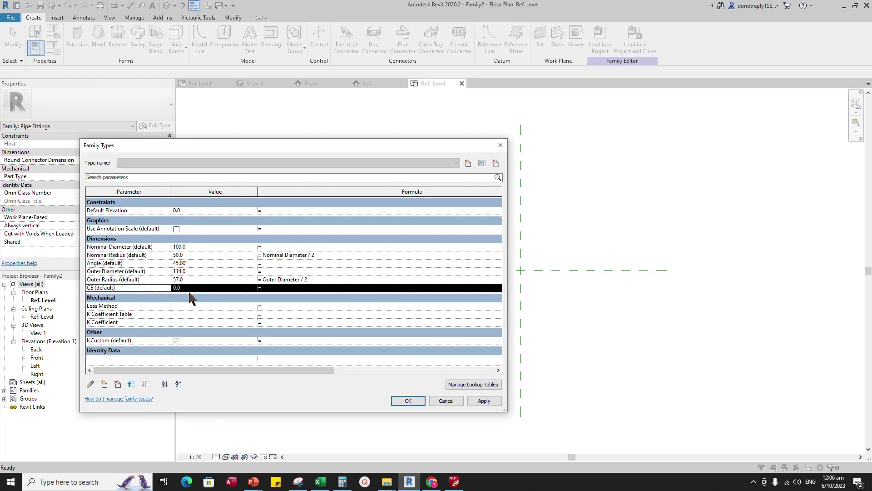
{"action": "left_click", "coordinate": [200, 288]}
{"action": "type", "text": "64"}
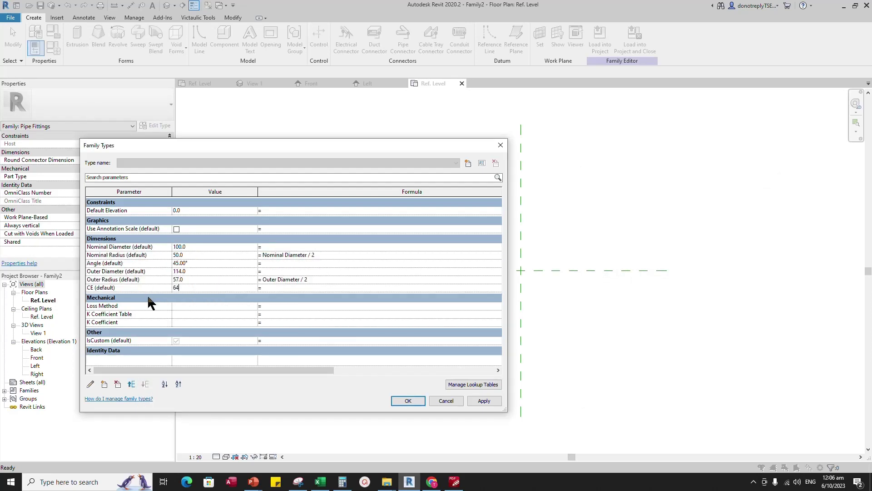
{"action": "left_click", "coordinate": [483, 401]}
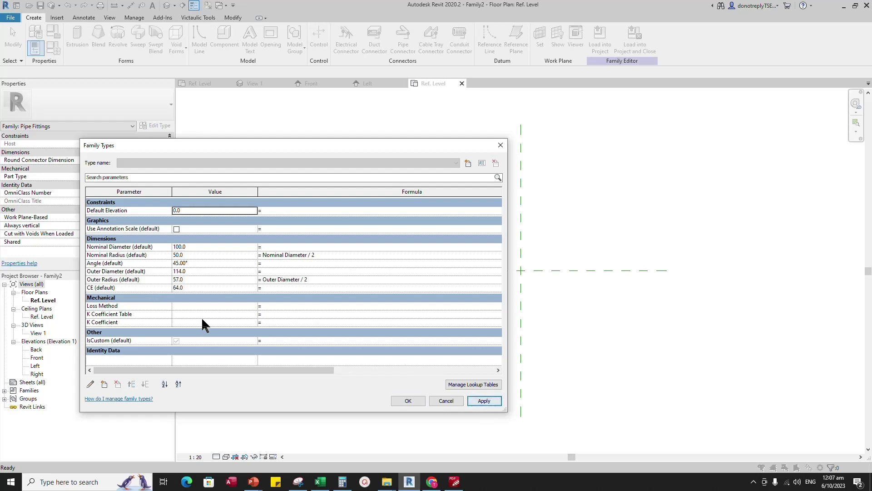
- Set the loss method to K Coefficient Table using the Regular 45, 90 and 180 Elbow table
{"action": "left_click", "coordinate": [253, 306]}
{"action": "left_click", "coordinate": [241, 327]}
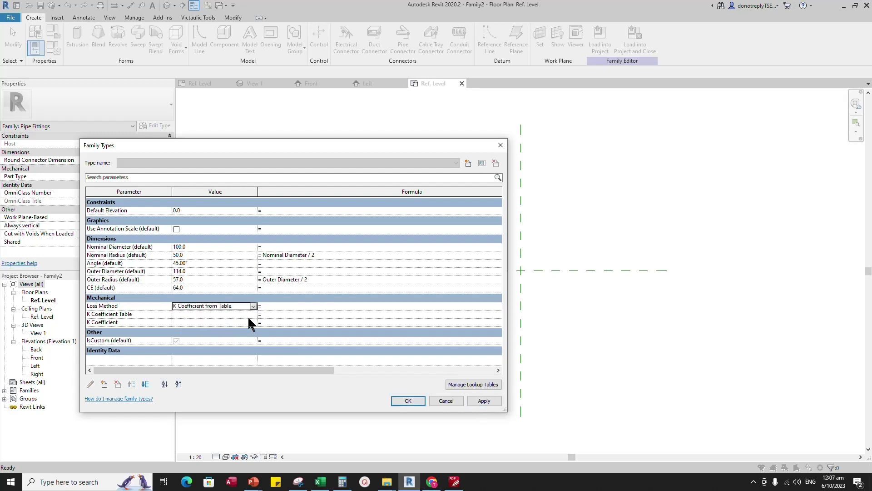
{"action": "left_click", "coordinate": [253, 314]}
{"action": "left_click", "coordinate": [253, 314]}
{"action": "left_click", "coordinate": [253, 314]}
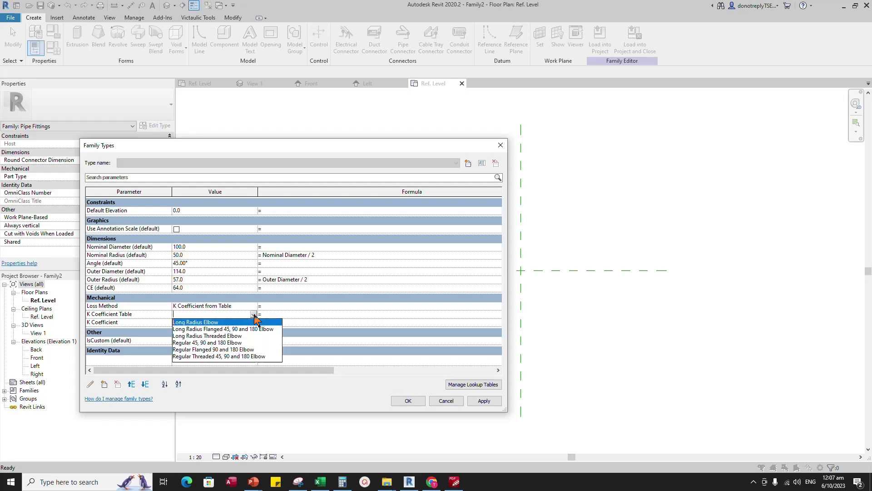
{"action": "left_click", "coordinate": [220, 343]}
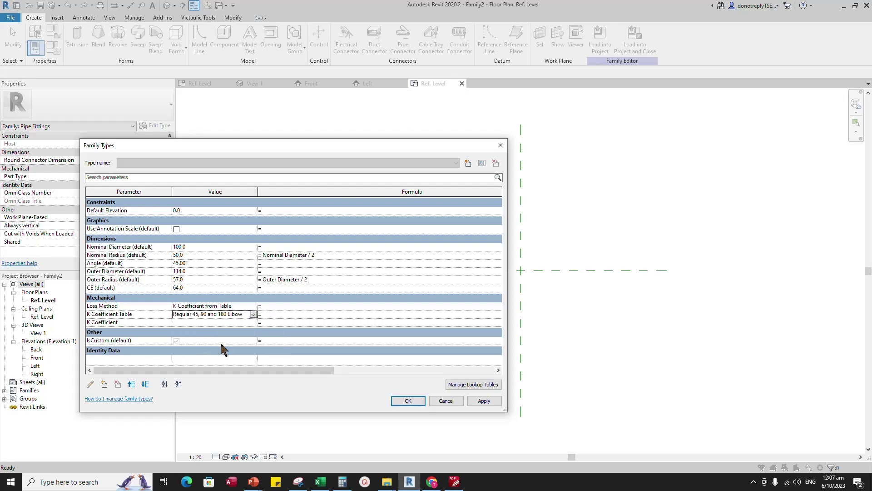
{"action": "left_click", "coordinate": [477, 384]}
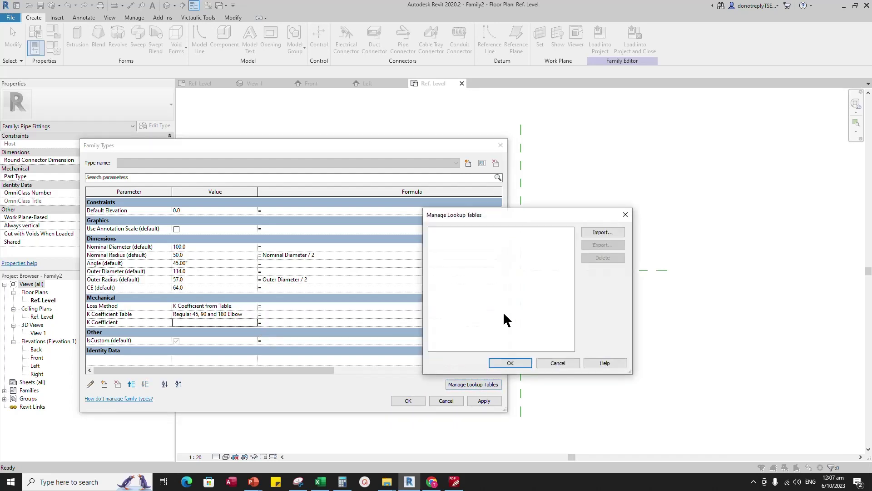
- Import the BON_Elbow (LR)_Welded lookup table CSV file
{"action": "left_click", "coordinate": [602, 233]}
{"action": "left_click", "coordinate": [361, 175]}
{"action": "left_click", "coordinate": [525, 338]}
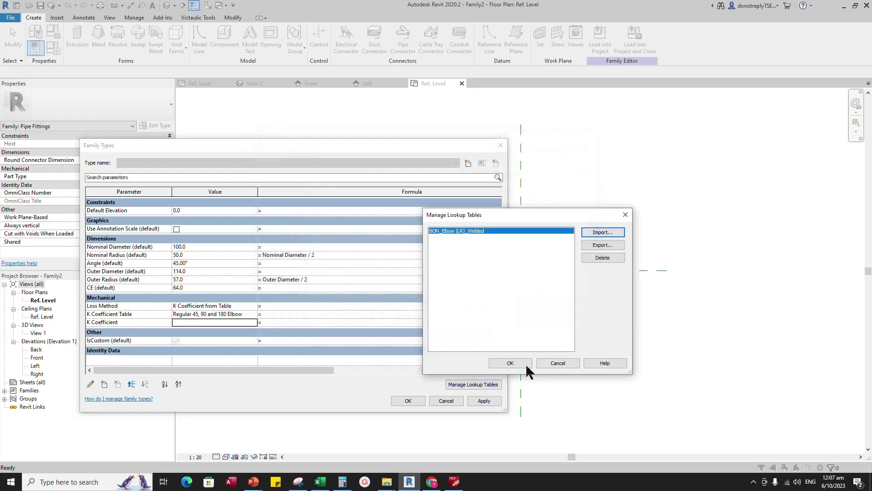
{"action": "left_click", "coordinate": [522, 363]}
- Add a Lookup Table Name text instance parameter under Other, valued BON_Elbow (LR)_Welded
{"action": "left_click", "coordinate": [104, 384]}
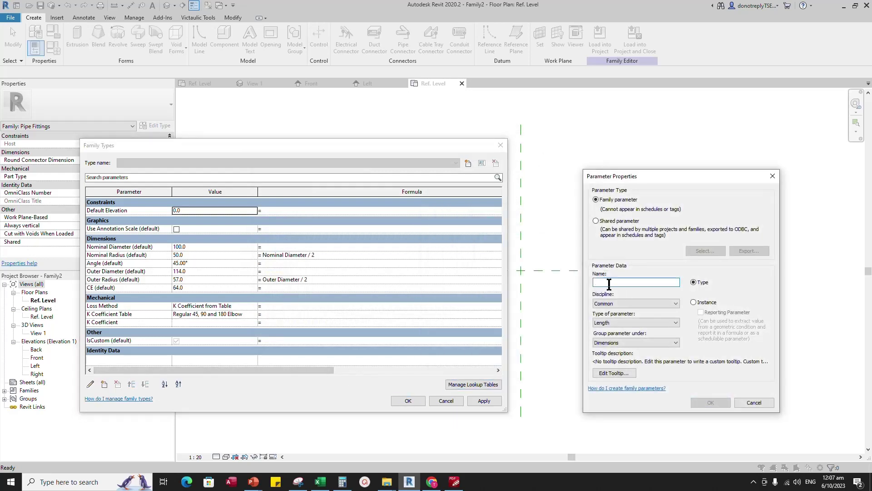
{"action": "type", "text": "Loo"}
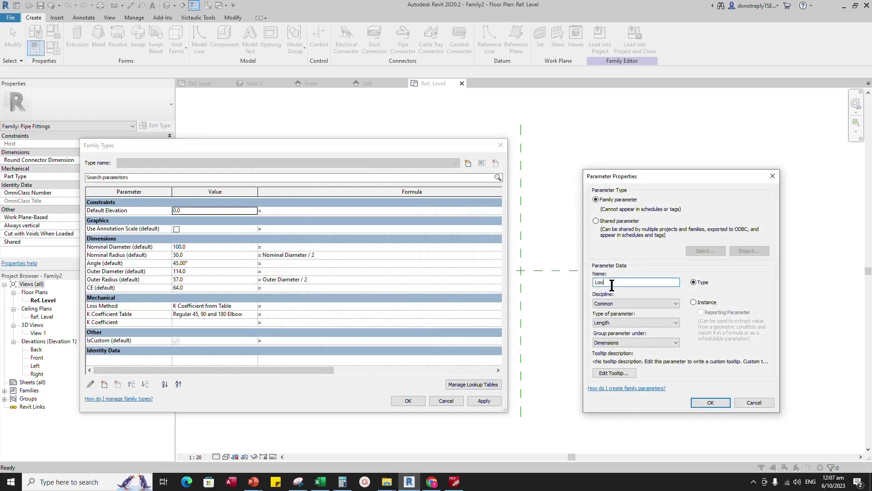
{"action": "type", "text": "kup Table Name"}
{"action": "left_click", "coordinate": [614, 322]}
{"action": "left_click", "coordinate": [614, 330]}
{"action": "left_click", "coordinate": [619, 342]}
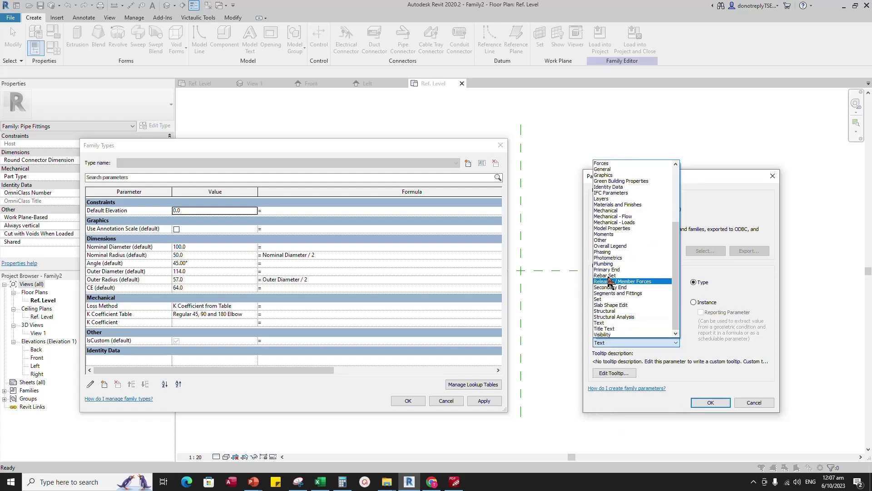
{"action": "left_click", "coordinate": [693, 298]}
{"action": "left_click", "coordinate": [694, 301]}
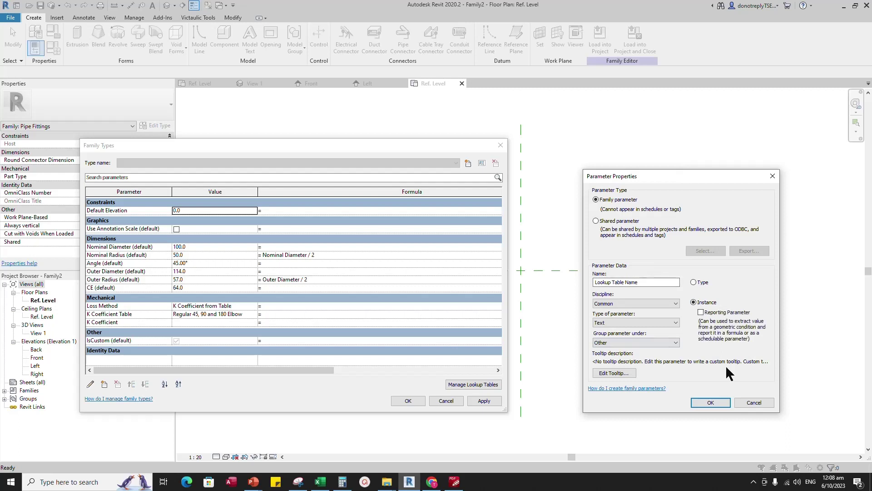
{"action": "left_click", "coordinate": [710, 401]}
{"action": "left_click", "coordinate": [182, 349]}
{"action": "type", "text": "BOM_Elbow (LR)_Welded"}
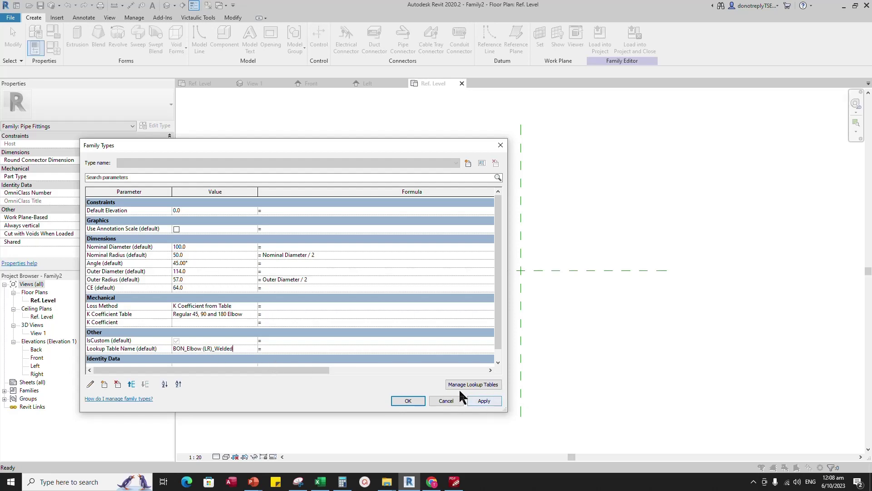
- Give Outer Diameter a size_lookup formula on the OD column using Nominal Diameter and Angle
{"action": "left_click", "coordinate": [484, 401]}
{"action": "left_click", "coordinate": [284, 271]}
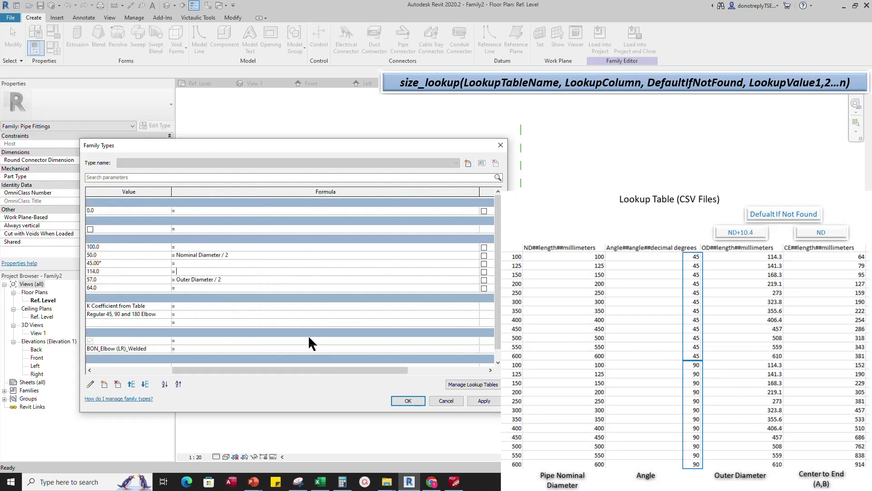
{"action": "type", "text": "size_lookup(Lookup Table Name, \"OD\", Nominal Diameter + 10.4 mm, Nominal Diameter, BendAngle)"}
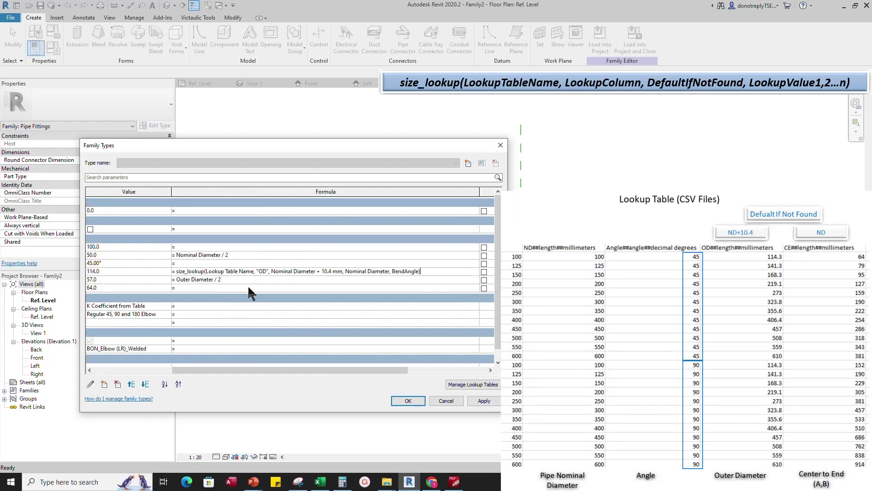
{"action": "left_click_drag", "start_coordinate": [404, 272], "coordinate": [391, 271]}
{"action": "key", "text": "BackSpace"}
{"action": "left_click", "coordinate": [492, 403]}
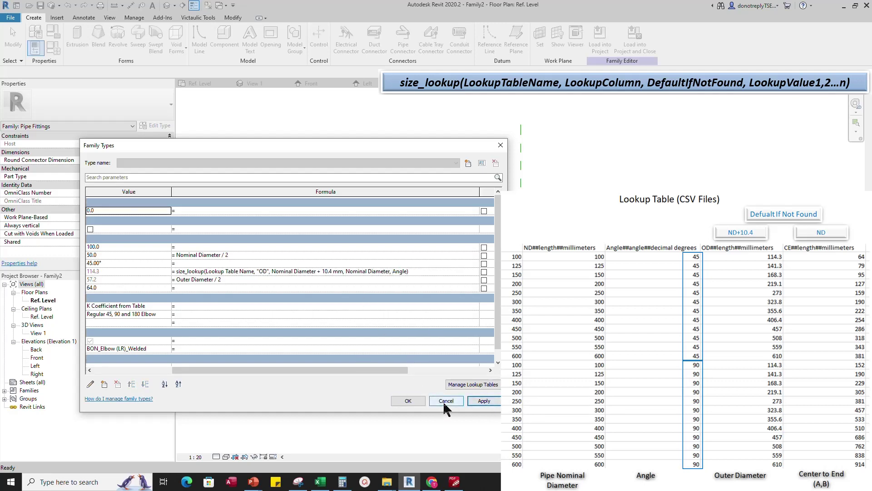
{"action": "scroll", "coordinate": [290, 369], "scroll_direction": "left", "scroll_amount": 3}
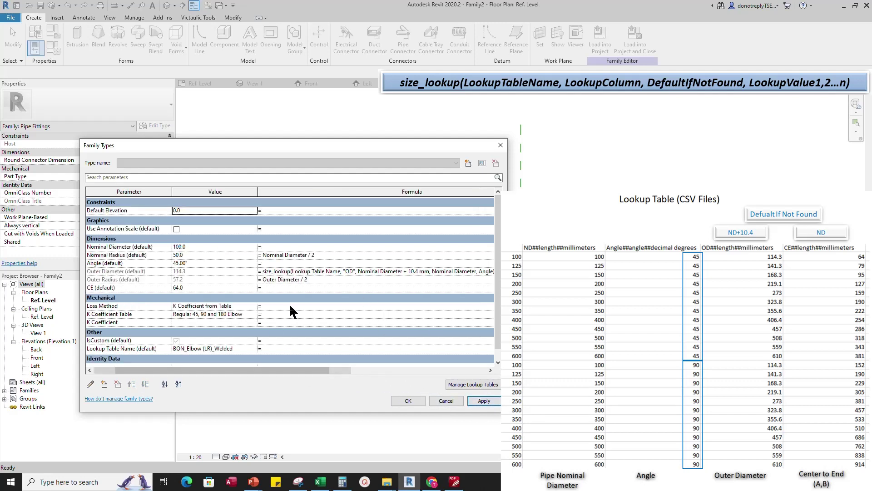
- Reuse the formula for CE, reading the CE column without the 10.4 mm offset, and close Family Types
{"action": "left_click", "coordinate": [266, 276]}
{"action": "left_click_drag", "start_coordinate": [421, 273], "coordinate": [186, 274]}
{"action": "key", "text": "ctrl+c"}
{"action": "left_click", "coordinate": [178, 285]}
{"action": "key", "text": "ctrl+v"}
{"action": "double_click", "coordinate": [265, 288]}
{"action": "type", "text": "CE"}
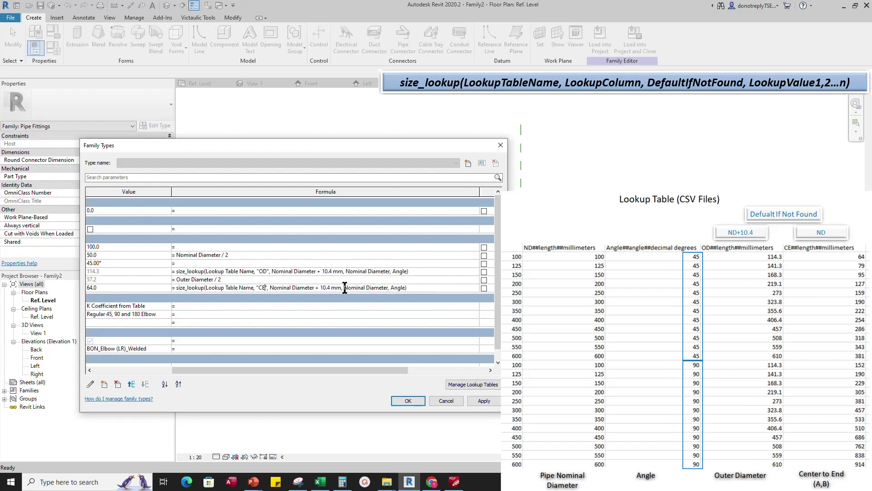
{"action": "key", "text": "BackSpace"}
{"action": "key", "text": "BackSpace"}
{"action": "key", "text": "BackSpace"}
{"action": "key", "text": "BackSpace"}
{"action": "key", "text": "BackSpace"}
{"action": "key", "text": "BackSpace"}
{"action": "key", "text": "BackSpace"}
{"action": "key", "text": "BackSpace"}
{"action": "key", "text": "BackSpace"}
{"action": "key", "text": "Delete"}
{"action": "left_click", "coordinate": [485, 402]}
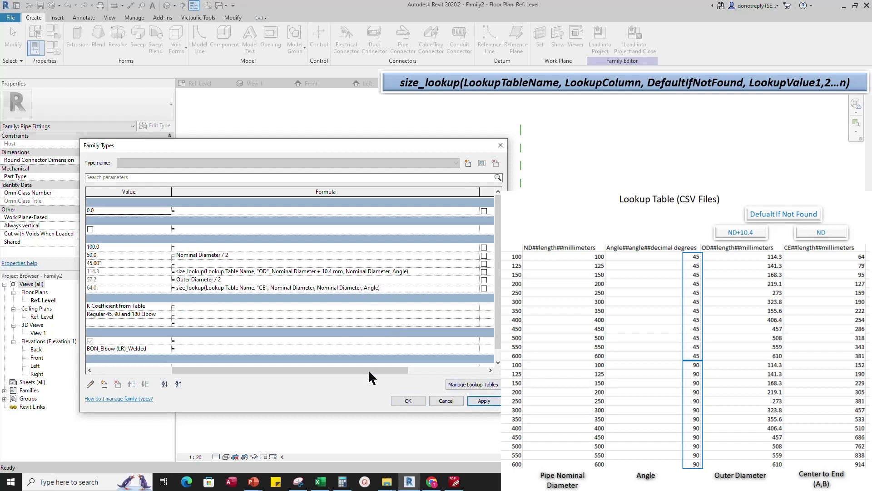
{"action": "left_click_drag", "start_coordinate": [372, 372], "coordinate": [295, 372]}
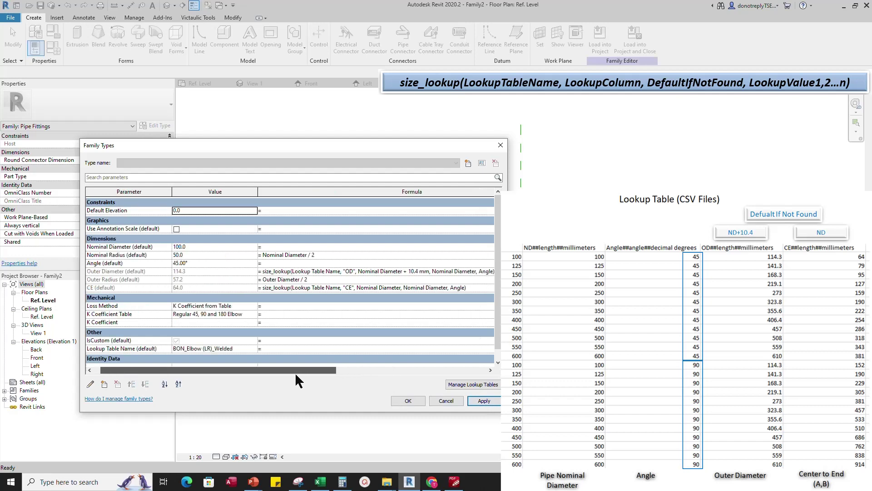
{"action": "left_click", "coordinate": [412, 402]}
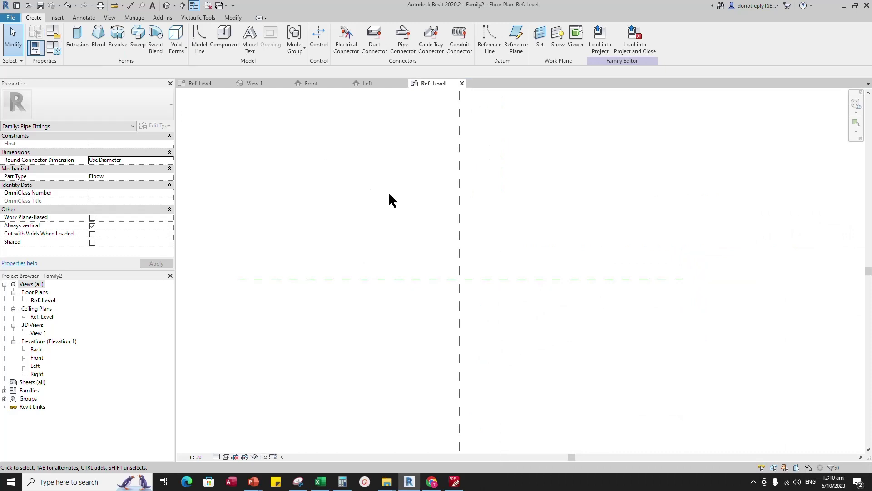
- Draw a 45° reference line from the planes' intersection and align it to the vertical plane
{"action": "left_click", "coordinate": [489, 39]}
{"action": "left_click", "coordinate": [459, 279]}
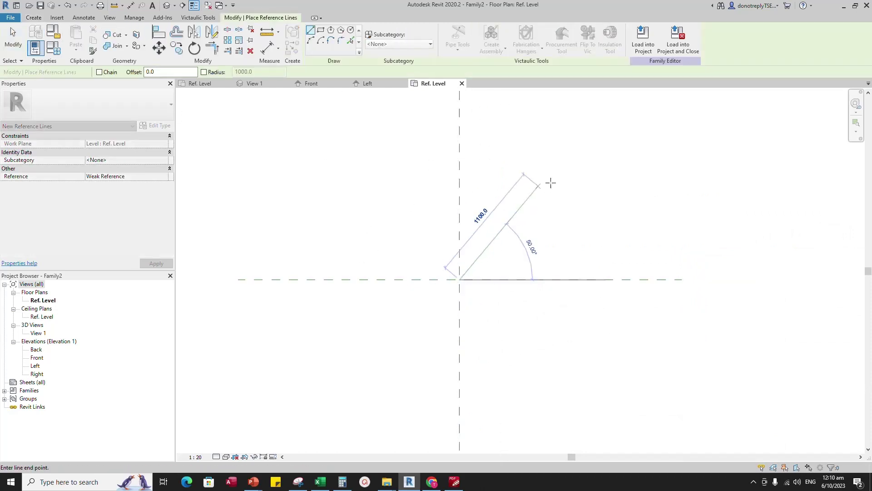
{"action": "left_click", "coordinate": [588, 151]}
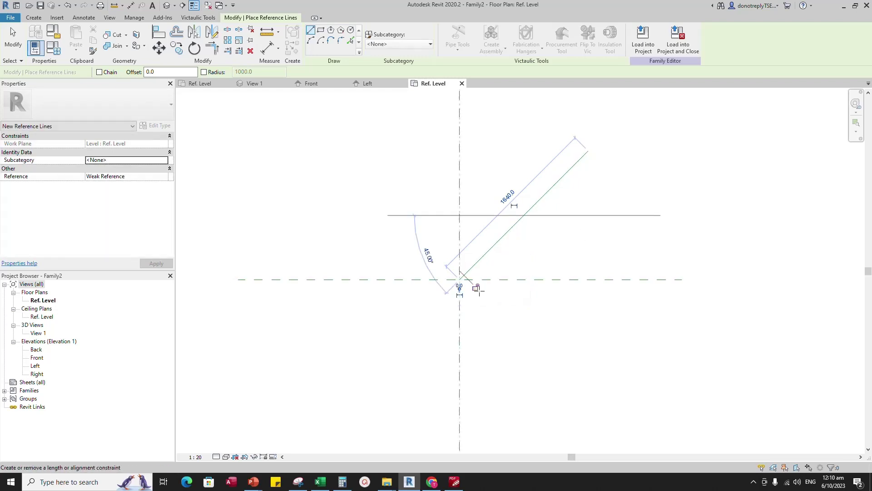
{"action": "key", "text": "a"}
{"action": "key", "text": "l"}
{"action": "left_click", "coordinate": [460, 287]}
{"action": "scroll", "coordinate": [460, 284], "scroll_direction": "up", "scroll_amount": 2}
{"action": "scroll", "coordinate": [503, 318], "scroll_direction": "down", "scroll_amount": 4}
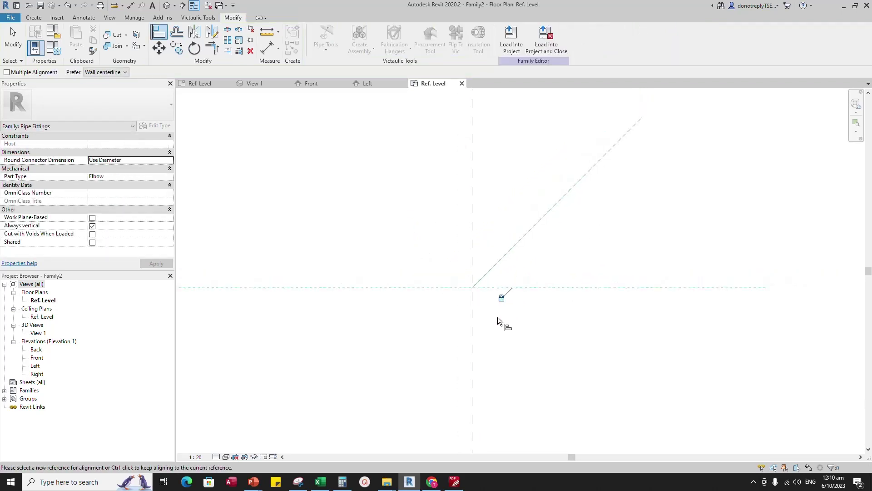
{"action": "key", "text": "Escape"}
{"action": "key", "text": "Escape"}
- Dimension the angle between the line and horizontal plane and label it with the Angle parameter
{"action": "left_click", "coordinate": [279, 48]}
{"action": "left_click", "coordinate": [300, 83]}
{"action": "left_click", "coordinate": [555, 243]}
{"action": "scroll", "coordinate": [522, 272], "scroll_direction": "down", "scroll_amount": 1}
{"action": "left_click", "coordinate": [472, 279]}
{"action": "left_click", "coordinate": [470, 325]}
{"action": "key", "text": "Escape"}
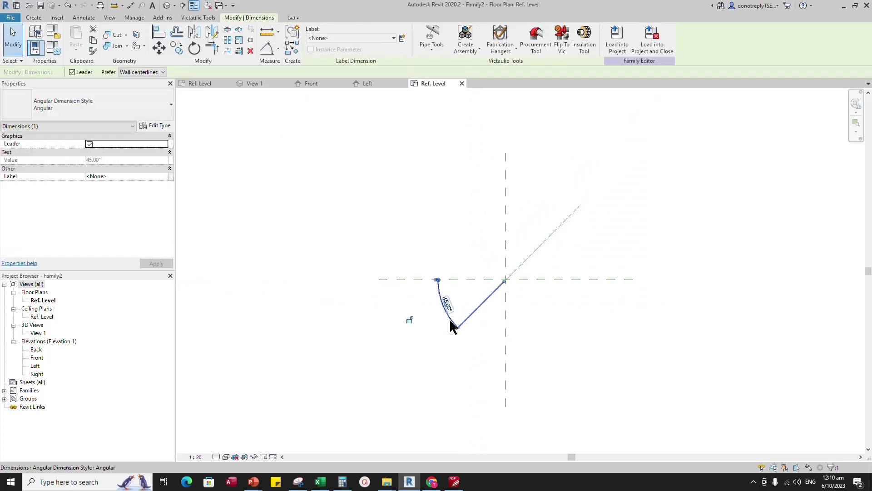
{"action": "left_click", "coordinate": [166, 177]}
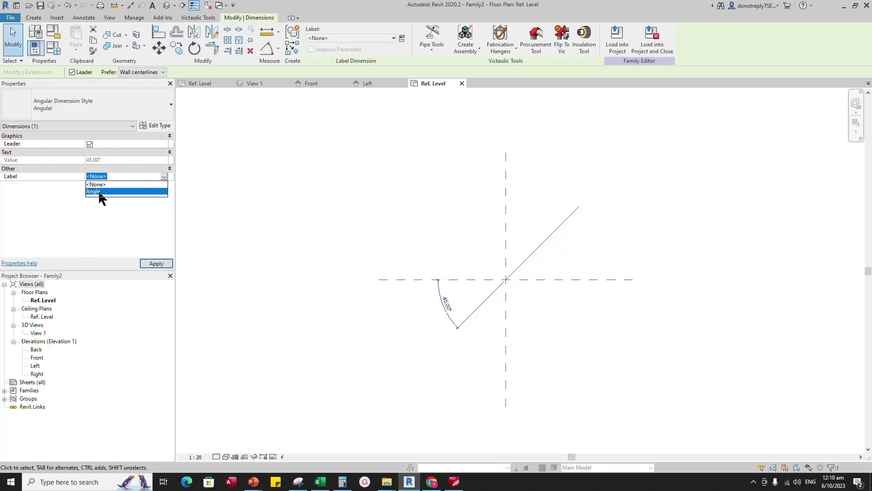
{"action": "left_click", "coordinate": [101, 190]}
{"action": "left_click", "coordinate": [552, 341]}
{"action": "scroll", "coordinate": [552, 342], "scroll_direction": "up", "scroll_amount": 1}
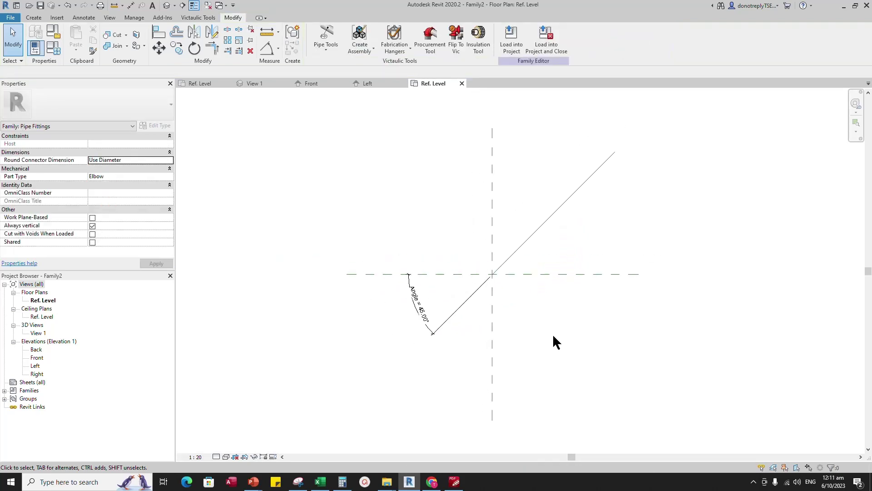
{"action": "left_click", "coordinate": [53, 48]}
{"action": "left_click", "coordinate": [179, 263]}
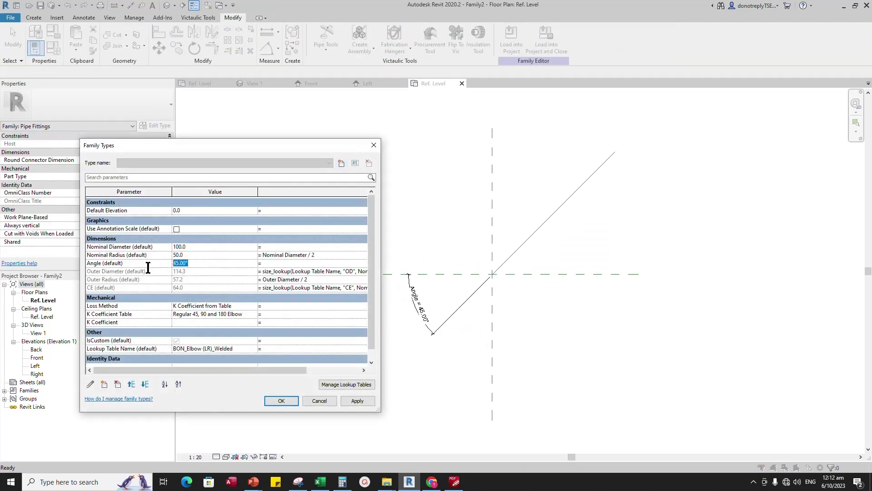
{"action": "type", "text": "90"}
{"action": "left_click", "coordinate": [357, 400]}
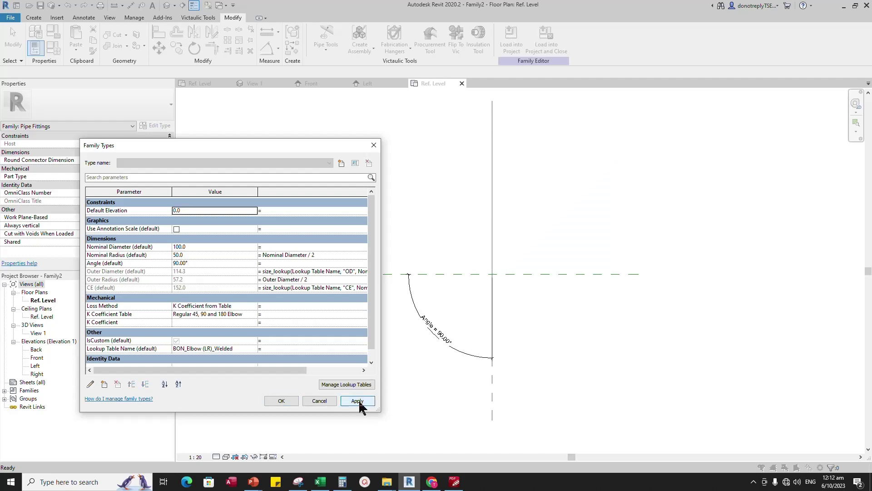
{"action": "left_click", "coordinate": [143, 263]}
{"action": "left_click", "coordinate": [357, 401]}
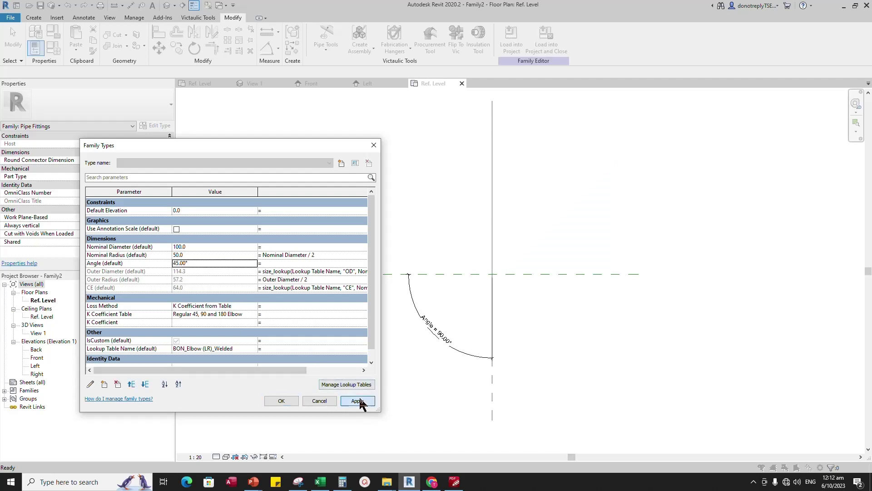
{"action": "left_click", "coordinate": [281, 401]}
{"action": "scroll", "coordinate": [508, 343], "scroll_direction": "down", "scroll_amount": 2}
{"action": "left_click", "coordinate": [477, 278]}
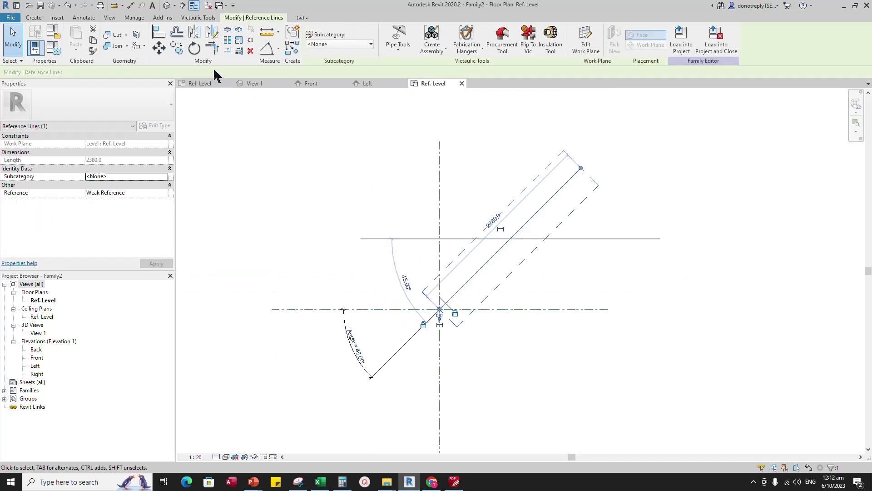
- Mirror a copy of the angled reference line across the vertical plane
{"action": "left_click", "coordinate": [194, 33]}
{"action": "left_click", "coordinate": [439, 182]}
{"action": "left_click", "coordinate": [577, 269]}
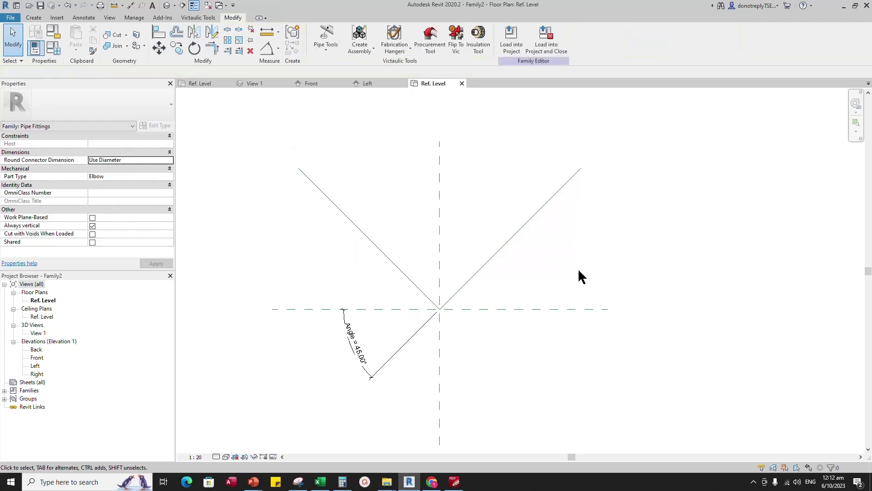
{"action": "scroll", "coordinate": [578, 268], "scroll_direction": "down", "scroll_amount": 1}
{"action": "left_click", "coordinate": [411, 234]}
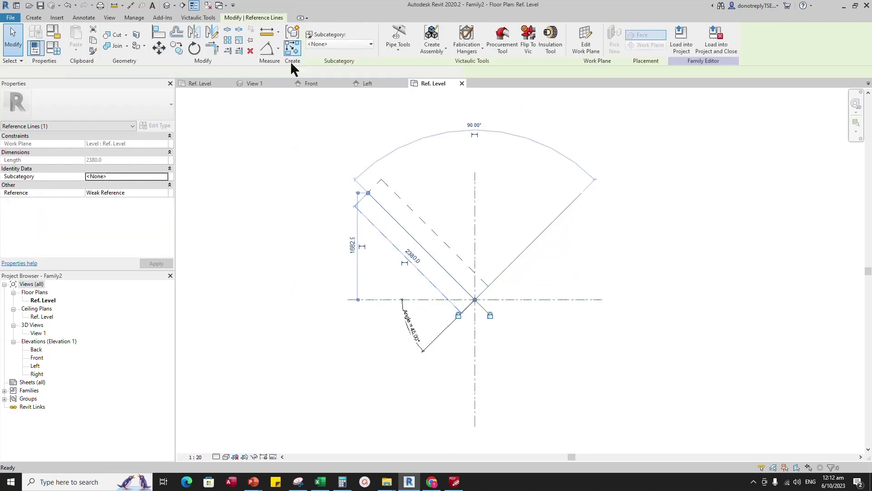
- Add a reference line parallel to the left diagonal at an offset of 64
{"action": "left_click", "coordinate": [289, 50]}
{"action": "left_click", "coordinate": [352, 41]}
{"action": "type", "text": "64.0"}
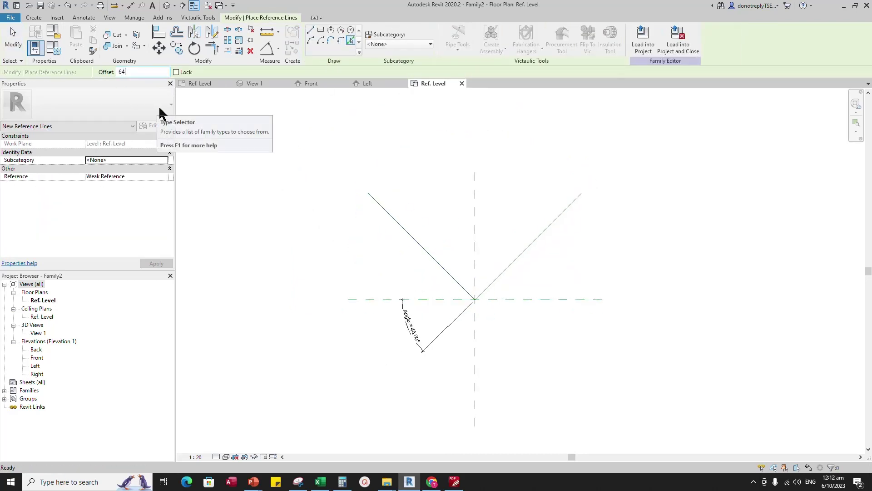
{"action": "left_click", "coordinate": [408, 230]}
{"action": "scroll", "coordinate": [522, 334], "scroll_direction": "up", "scroll_amount": 1}
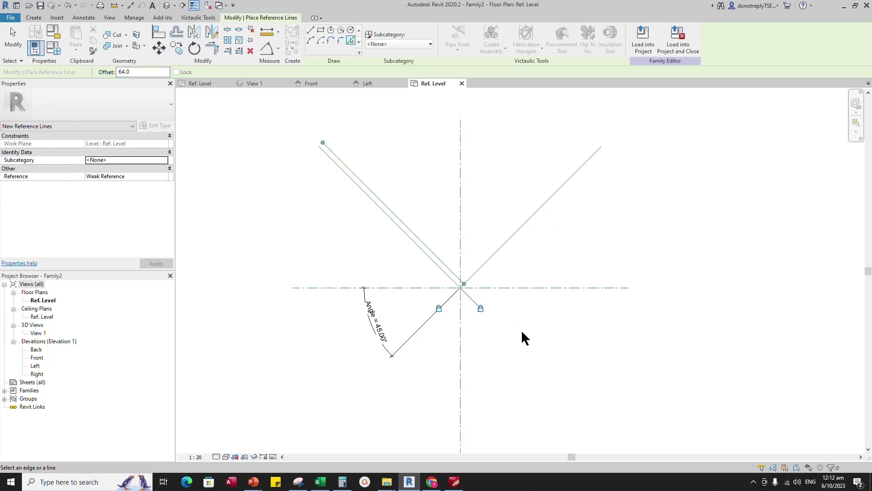
{"action": "key", "text": "Escape"}
{"action": "key", "text": "Escape"}
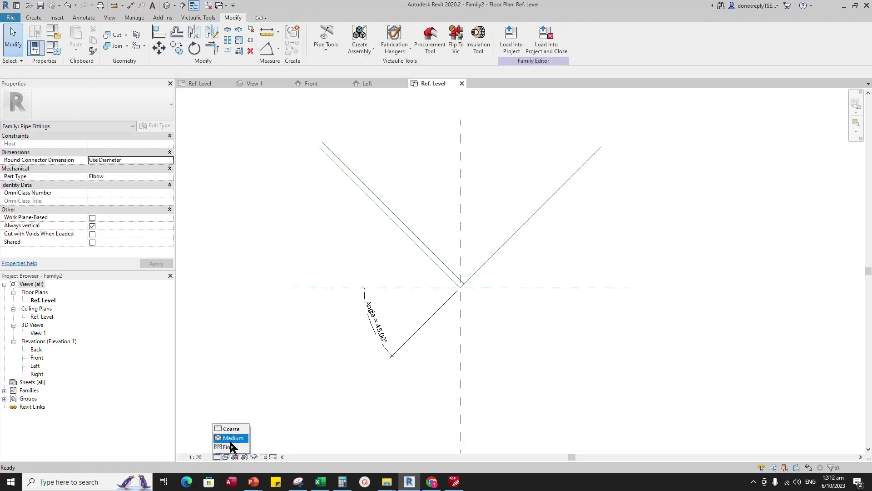
- Switch the view scale to 1:10, then back to 1:20
{"action": "left_click", "coordinate": [196, 458]}
{"action": "left_click", "coordinate": [200, 356]}
{"action": "scroll", "coordinate": [418, 379], "scroll_direction": "up", "scroll_amount": 2}
{"action": "left_click", "coordinate": [193, 457]}
{"action": "left_click", "coordinate": [200, 366]}
{"action": "scroll", "coordinate": [518, 331], "scroll_direction": "down", "scroll_amount": 3}
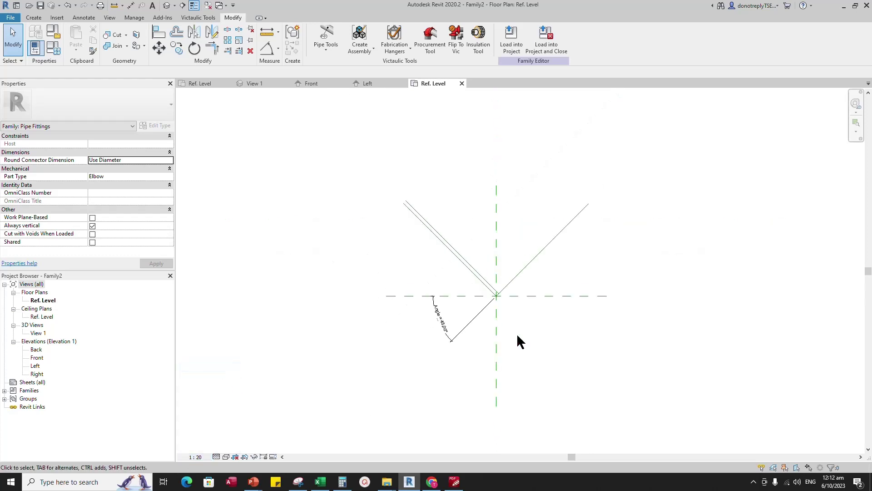
- Place two 90° angular dimensions between the crossing diagonal lines
{"action": "left_click", "coordinate": [268, 48]}
{"action": "left_click", "coordinate": [546, 246]}
{"action": "left_click", "coordinate": [468, 258]}
{"action": "left_click", "coordinate": [508, 239]}
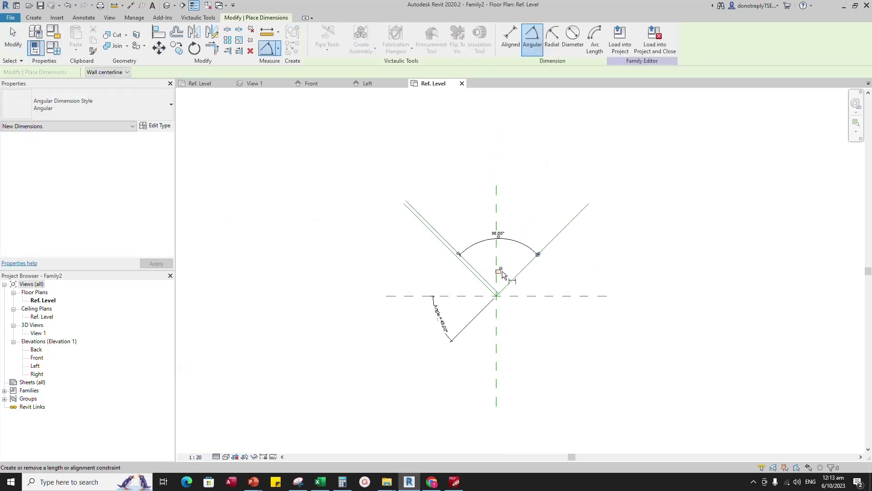
{"action": "left_click", "coordinate": [546, 243]}
{"action": "left_click", "coordinate": [438, 236]}
{"action": "left_click", "coordinate": [506, 206]}
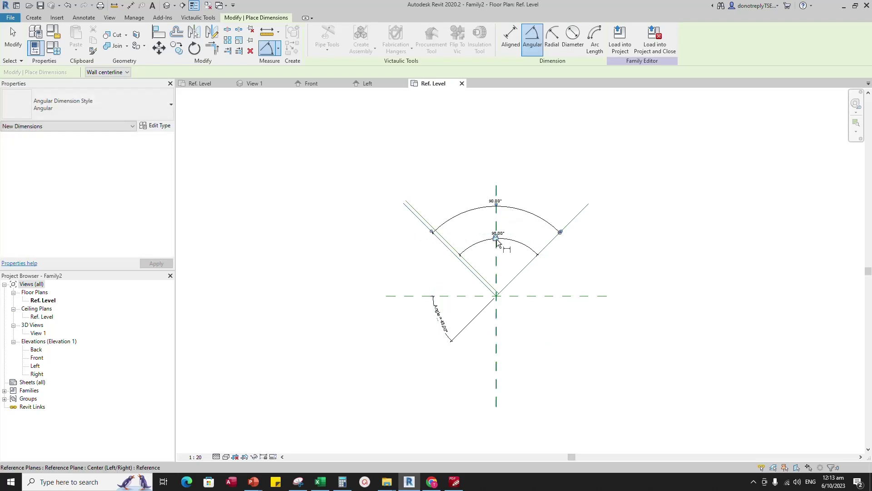
{"action": "key", "text": "Escape"}
{"action": "key", "text": "Escape"}
- Add an aligned 64 dimension between the two parallel lines
{"action": "scroll", "coordinate": [576, 345], "scroll_direction": "up", "scroll_amount": 2}
{"action": "left_click", "coordinate": [278, 48]}
{"action": "left_click", "coordinate": [286, 66]}
{"action": "left_click", "coordinate": [453, 173]}
{"action": "left_click", "coordinate": [455, 171]}
{"action": "left_click", "coordinate": [439, 152]}
{"action": "key", "text": "Escape"}
- Label the 64 dimension CE, then open Family Types to edit Angle
{"action": "left_click", "coordinate": [163, 186]}
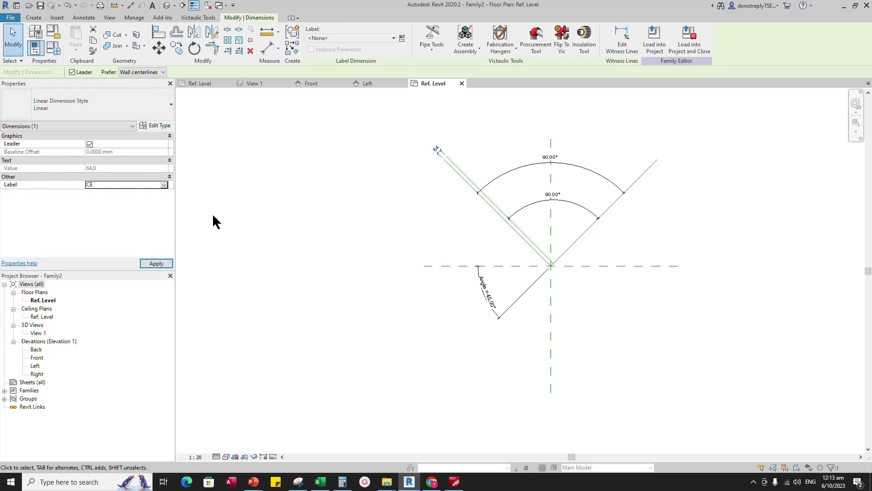
{"action": "left_click", "coordinate": [117, 203]}
{"action": "left_click", "coordinate": [434, 246]}
{"action": "scroll", "coordinate": [583, 296], "scroll_direction": "up", "scroll_amount": 1}
{"action": "left_click", "coordinate": [57, 54]}
{"action": "left_click", "coordinate": [252, 264]}
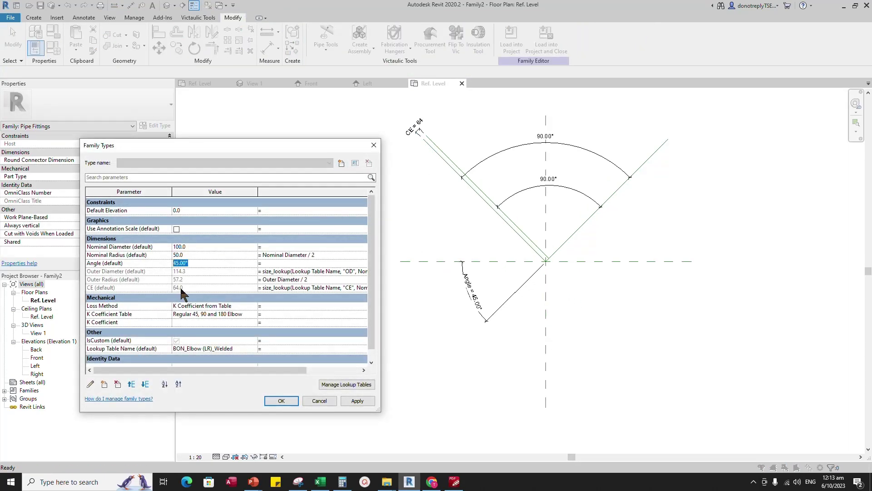
- Apply Angle 90°, then 45°, checking CE updates, and close Family Types
{"action": "left_click", "coordinate": [357, 402]}
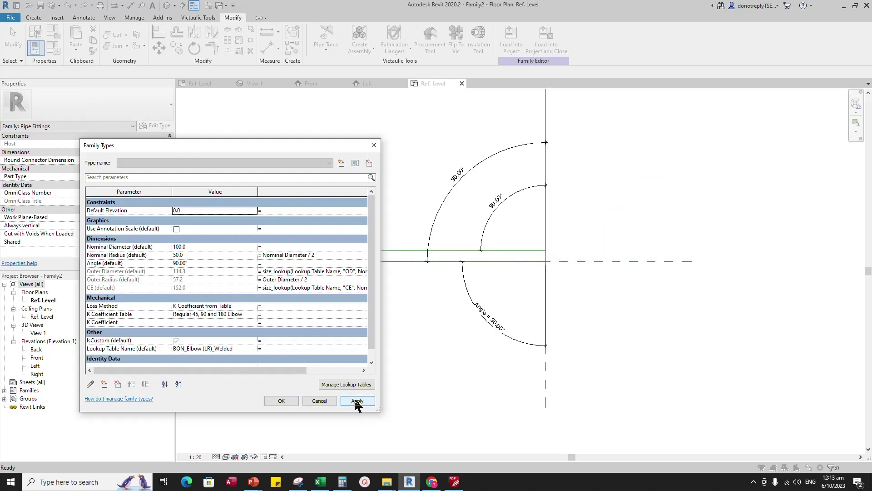
{"action": "left_click", "coordinate": [180, 263]}
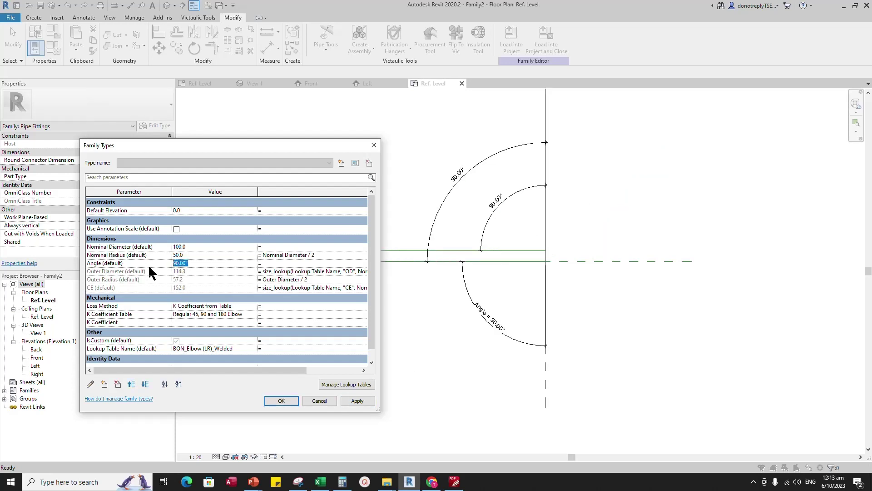
{"action": "type", "text": "45"}
{"action": "left_click", "coordinate": [358, 401]}
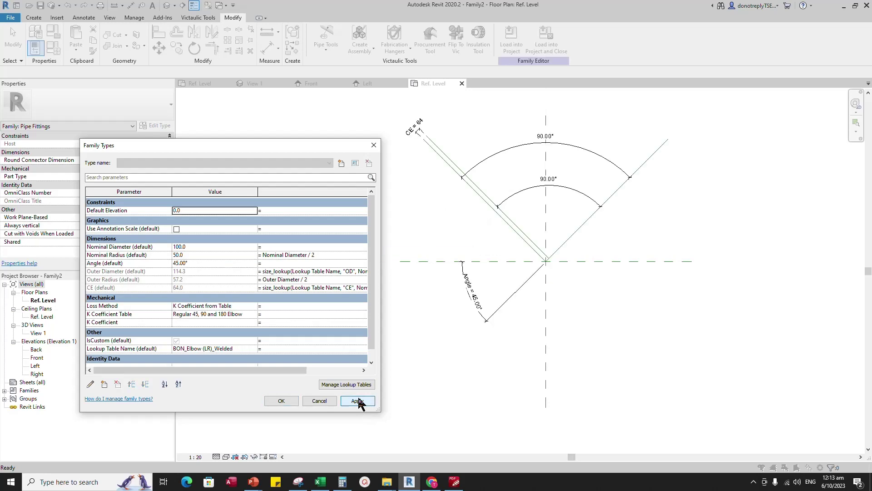
{"action": "left_click", "coordinate": [281, 400]}
{"action": "scroll", "coordinate": [536, 349], "scroll_direction": "up", "scroll_amount": 3}
{"action": "left_click", "coordinate": [554, 270]}
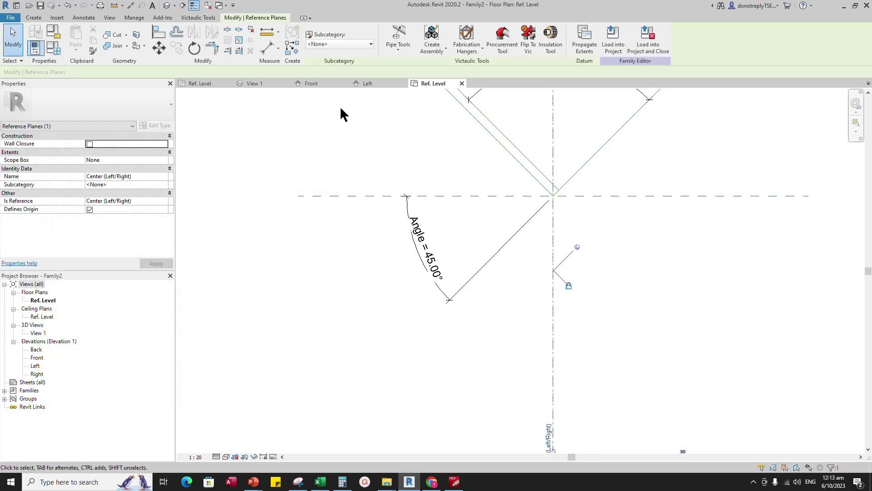
- Add a reference plane 64 beside the vertical centre plane and dimension the gap
{"action": "left_click", "coordinate": [292, 48]}
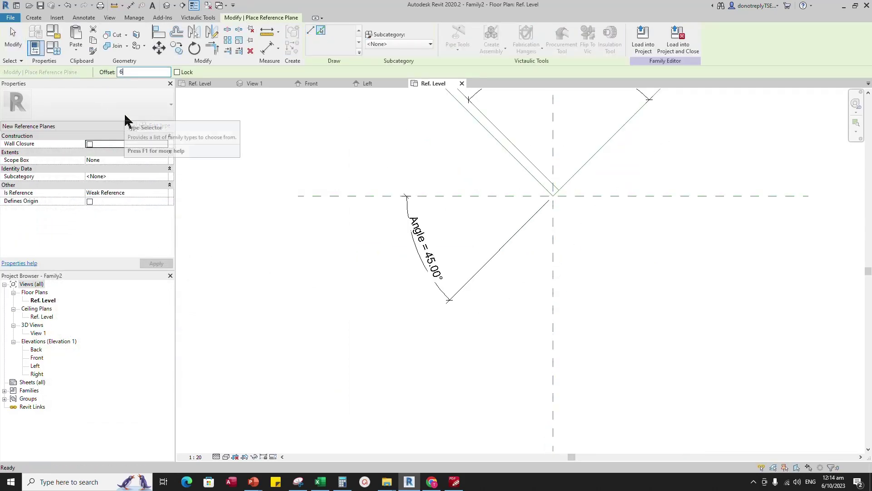
{"action": "left_click", "coordinate": [551, 293]}
{"action": "scroll", "coordinate": [545, 295], "scroll_direction": "down", "scroll_amount": 2}
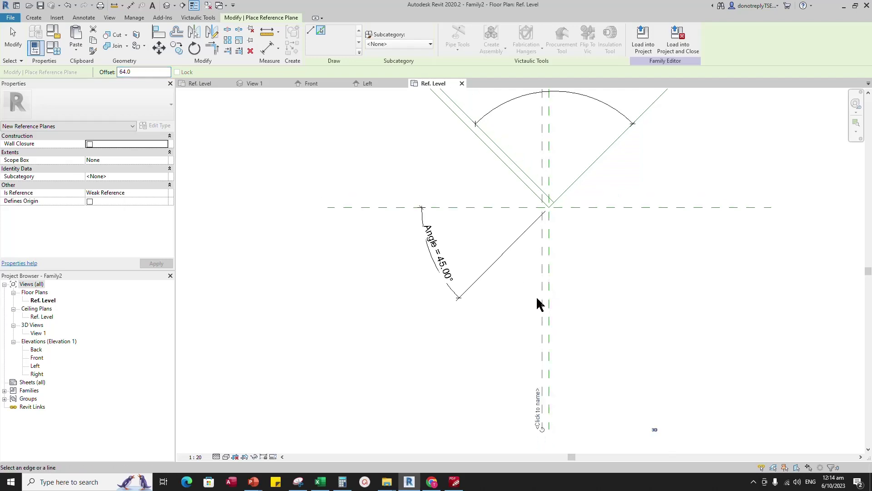
{"action": "left_click", "coordinate": [267, 48]}
{"action": "key", "text": "Escape"}
{"action": "left_click", "coordinate": [545, 320]}
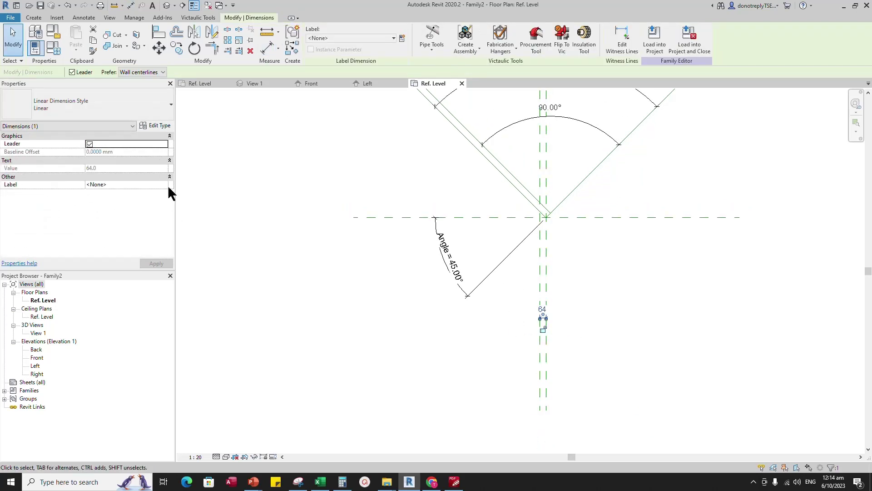
- Label the 64 plane dimension CE, then start a new Sweep from the Create tab
{"action": "left_click", "coordinate": [127, 184]}
{"action": "left_click", "coordinate": [96, 196]}
{"action": "left_click", "coordinate": [647, 386]}
{"action": "scroll", "coordinate": [610, 300], "scroll_direction": "down", "scroll_amount": 1}
{"action": "scroll", "coordinate": [547, 284], "scroll_direction": "up", "scroll_amount": 3}
{"action": "scroll", "coordinate": [621, 363], "scroll_direction": "down", "scroll_amount": 3}
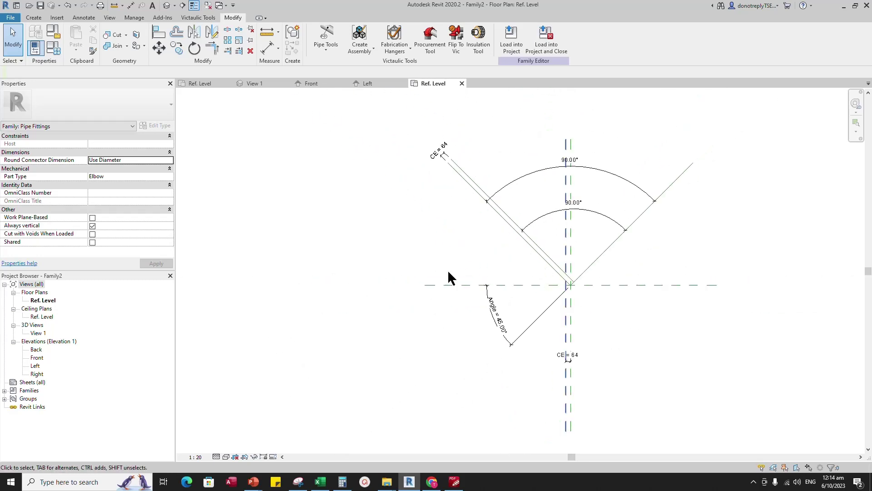
{"action": "left_click", "coordinate": [35, 17]}
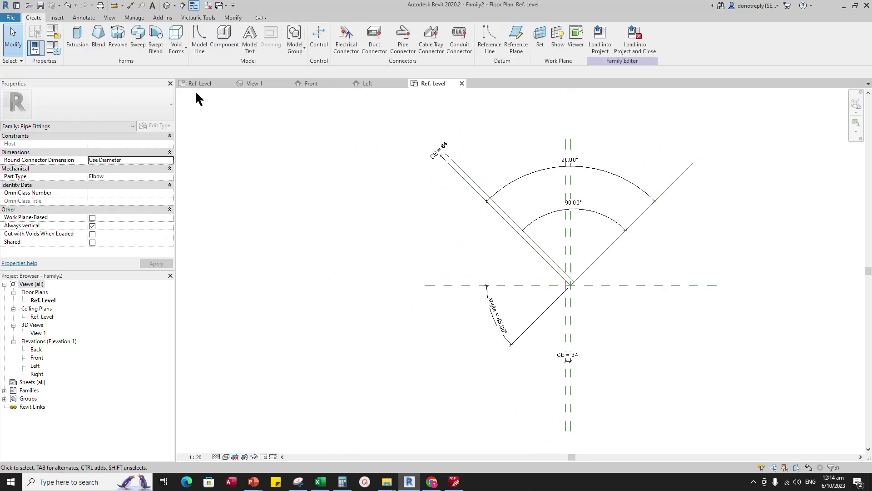
{"action": "left_click", "coordinate": [137, 36]}
- Sketch a centre-ends arc path centred on the reference line, starting on the reference plane
{"action": "left_click", "coordinate": [602, 33]}
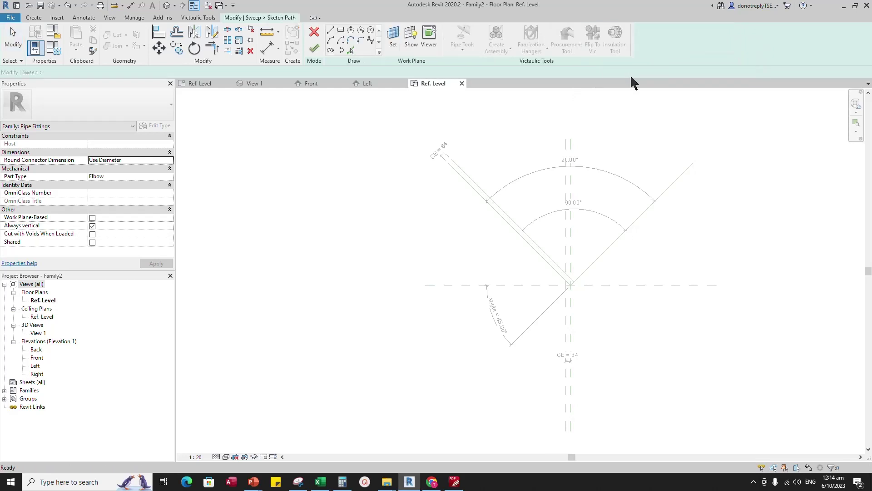
{"action": "left_click", "coordinate": [340, 40]}
{"action": "scroll", "coordinate": [580, 295], "scroll_direction": "up", "scroll_amount": 5}
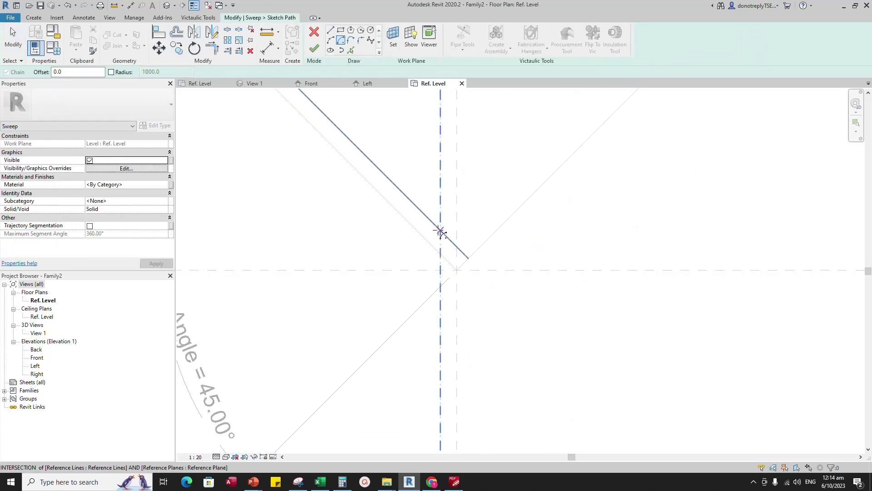
{"action": "left_click", "coordinate": [439, 228]}
{"action": "scroll", "coordinate": [438, 228], "scroll_direction": "up", "scroll_amount": 1}
{"action": "left_click", "coordinate": [439, 270]}
{"action": "left_click", "coordinate": [472, 253]}
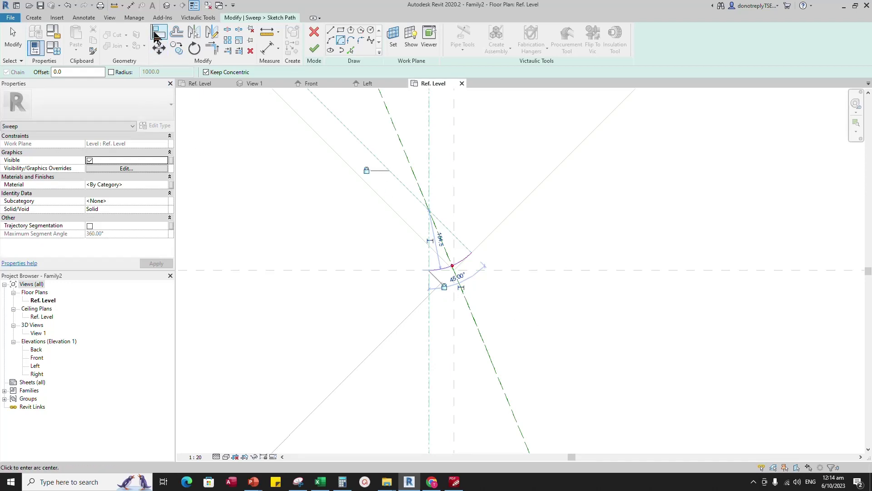
- Align the path arc to the horizontal reference plane
{"action": "left_click", "coordinate": [154, 38]}
{"action": "left_click", "coordinate": [429, 271]}
{"action": "scroll", "coordinate": [508, 298], "scroll_direction": "up", "scroll_amount": 2}
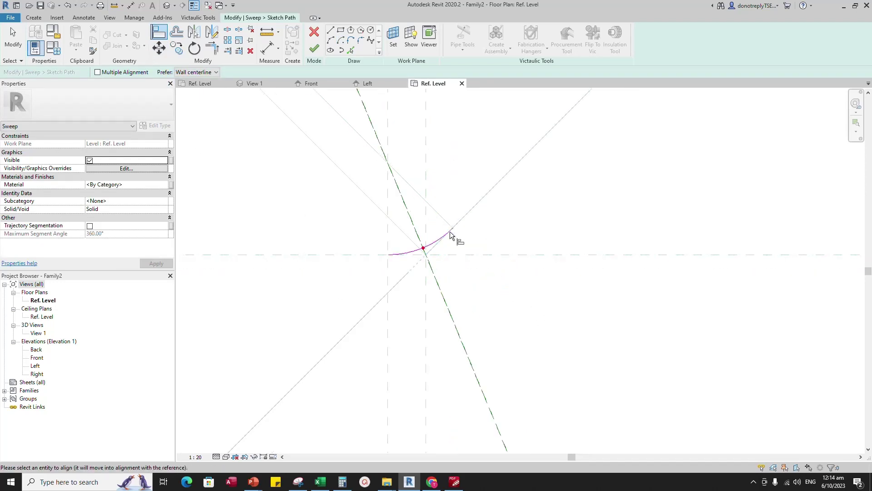
{"action": "key", "text": "Escape"}
{"action": "key", "text": "Escape"}
{"action": "scroll", "coordinate": [649, 318], "scroll_direction": "down", "scroll_amount": 4}
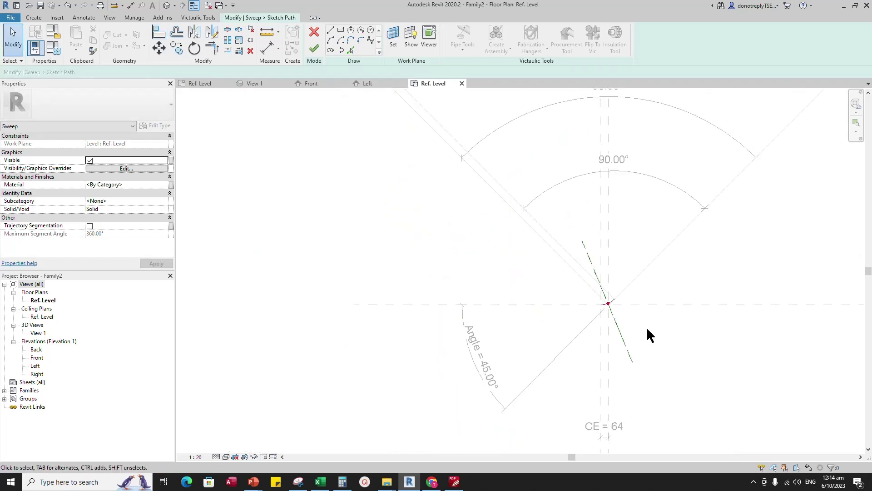
{"action": "left_click", "coordinate": [59, 52]}
- Apply Angle 90 so the path arc follows, then restore 45 and close Family Types
{"action": "left_click", "coordinate": [138, 260]}
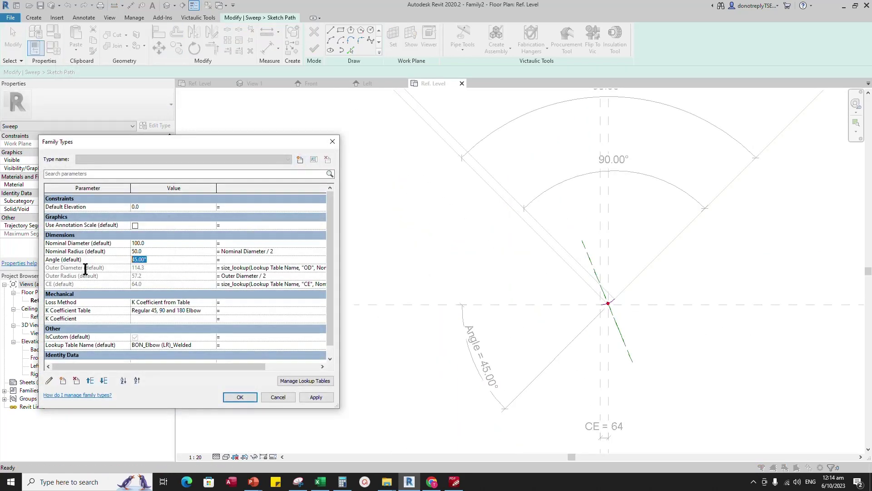
{"action": "type", "text": "90"}
{"action": "left_click", "coordinate": [313, 394]}
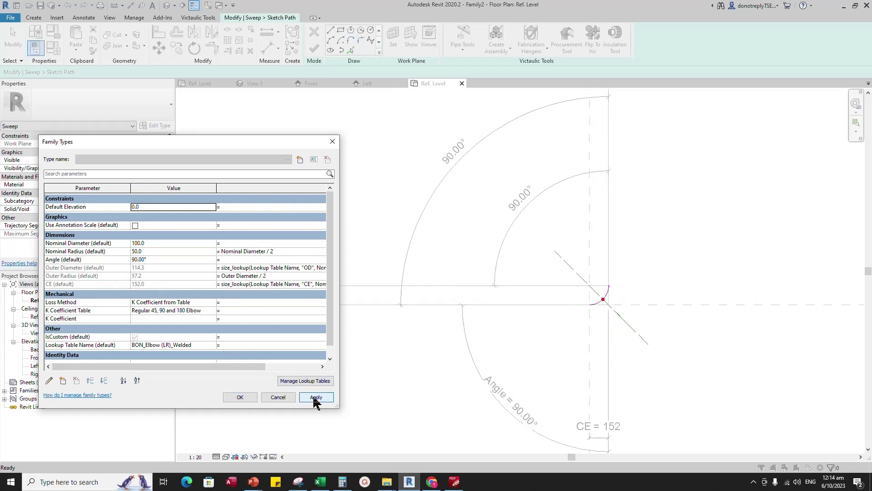
{"action": "left_click", "coordinate": [139, 260]}
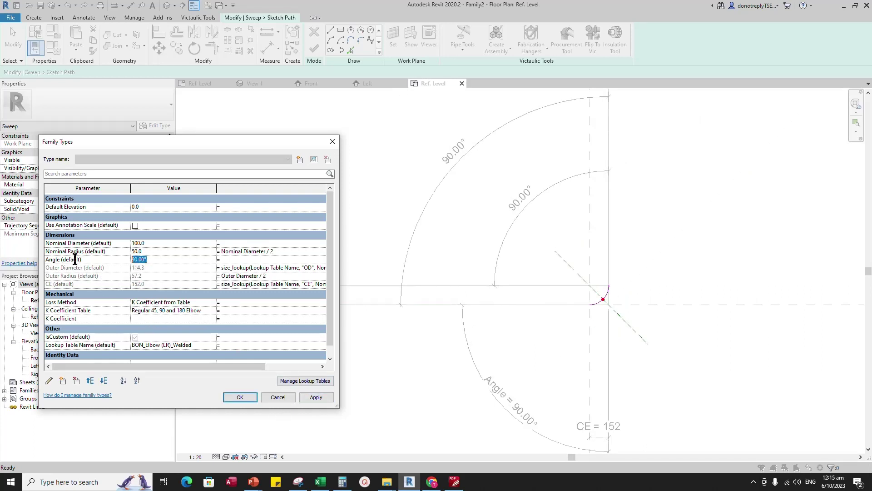
{"action": "type", "text": "4"}
{"action": "left_click", "coordinate": [314, 396]}
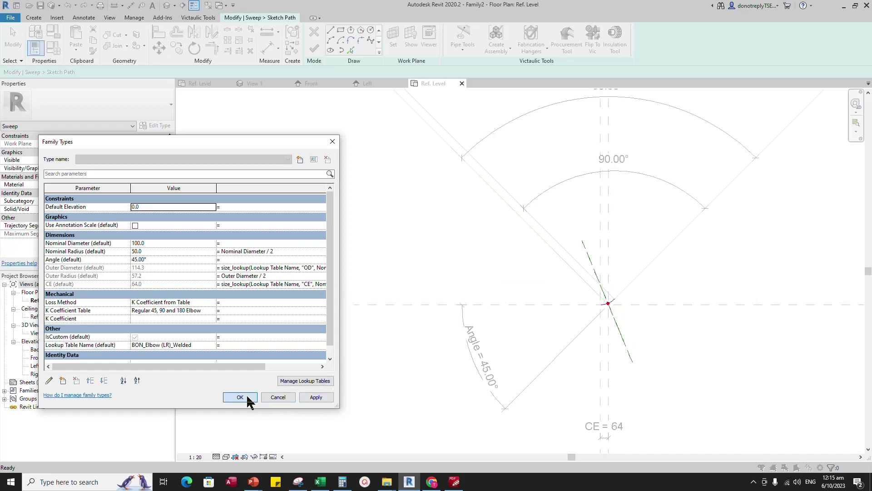
{"action": "left_click", "coordinate": [249, 398]}
{"action": "scroll", "coordinate": [510, 340], "scroll_direction": "up", "scroll_amount": 5}
- Label the path arc's 45° angular dimension with the Angle parameter
{"action": "left_click", "coordinate": [503, 299]}
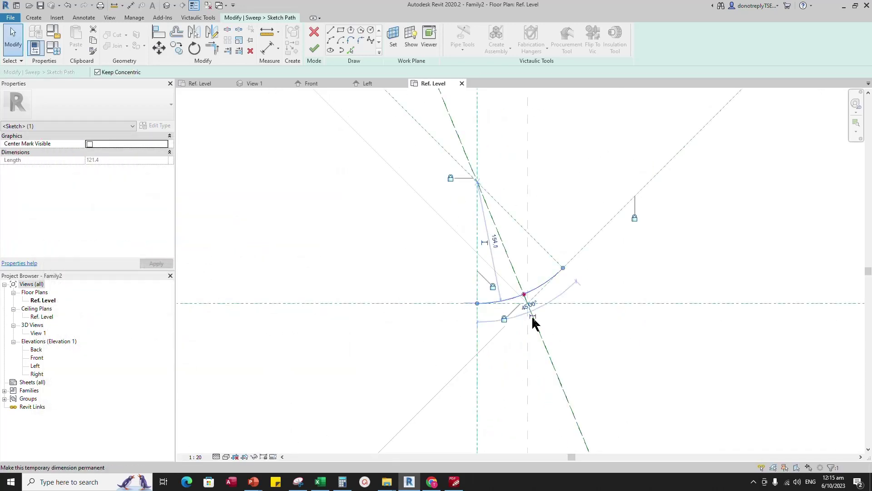
{"action": "left_click", "coordinate": [546, 308]}
{"action": "left_click", "coordinate": [160, 177]}
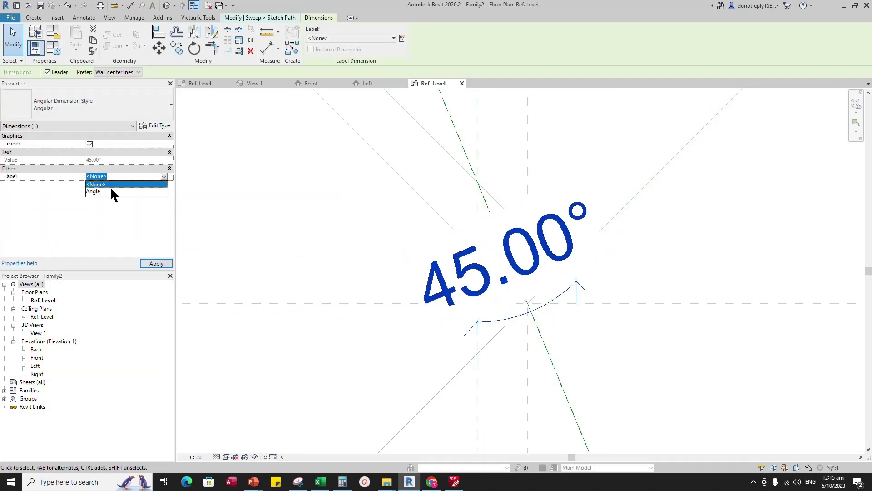
{"action": "left_click", "coordinate": [114, 188]}
{"action": "left_click", "coordinate": [484, 391]}
- Finish the sweep path and start editing the sweep profile
{"action": "scroll", "coordinate": [484, 392], "scroll_direction": "down", "scroll_amount": 2}
{"action": "scroll", "coordinate": [504, 374], "scroll_direction": "down", "scroll_amount": 5}
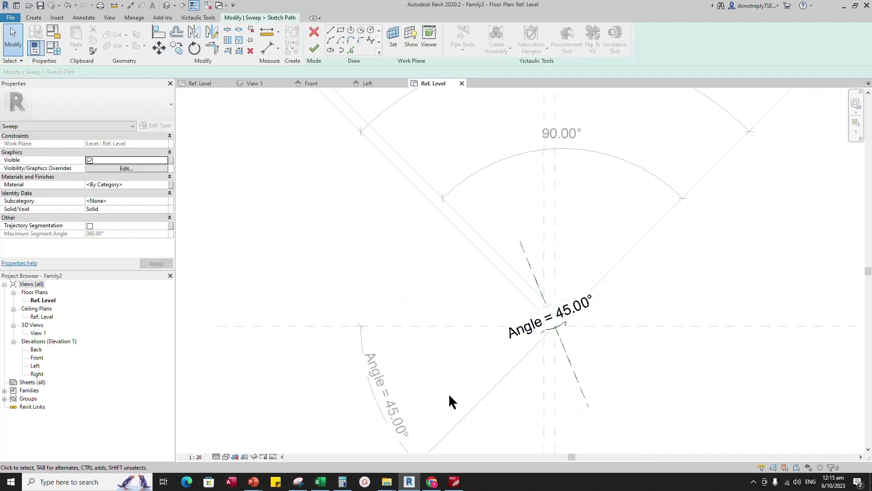
{"action": "left_click", "coordinate": [314, 48]}
{"action": "left_click", "coordinate": [668, 49]}
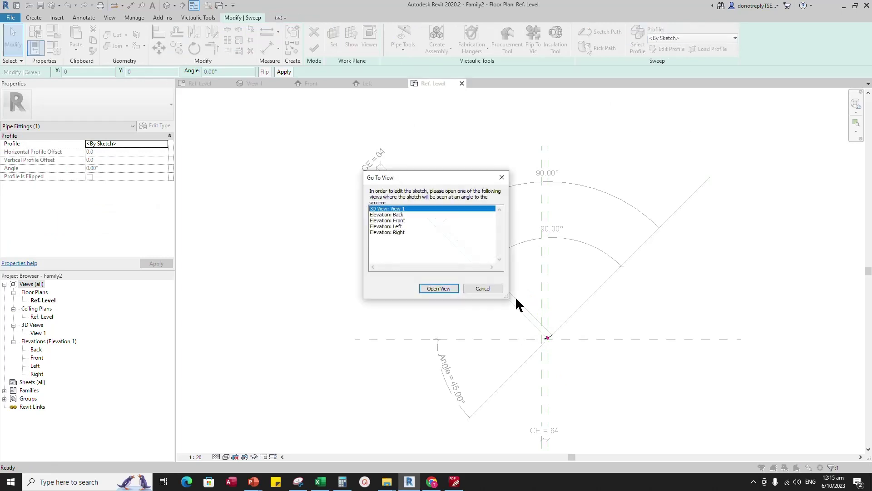
- Draw a circular profile centred on the path end point with radius 57.2
{"action": "left_click", "coordinate": [438, 288]}
{"action": "scroll", "coordinate": [547, 355], "scroll_direction": "up", "scroll_amount": 3}
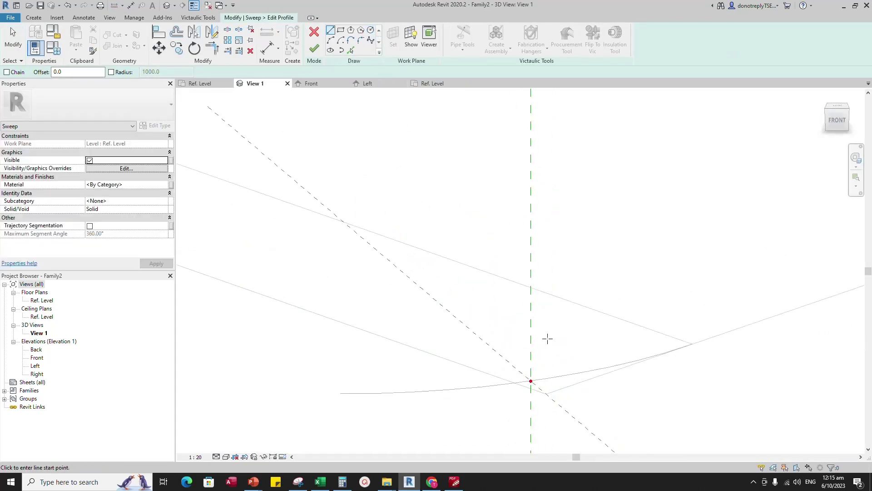
{"action": "left_click", "coordinate": [531, 381]}
{"action": "left_click", "coordinate": [371, 30]}
{"action": "left_click", "coordinate": [530, 381]}
{"action": "scroll", "coordinate": [676, 307], "scroll_direction": "down", "scroll_amount": 3}
{"action": "left_click", "coordinate": [668, 307]}
{"action": "key", "text": "Escape"}
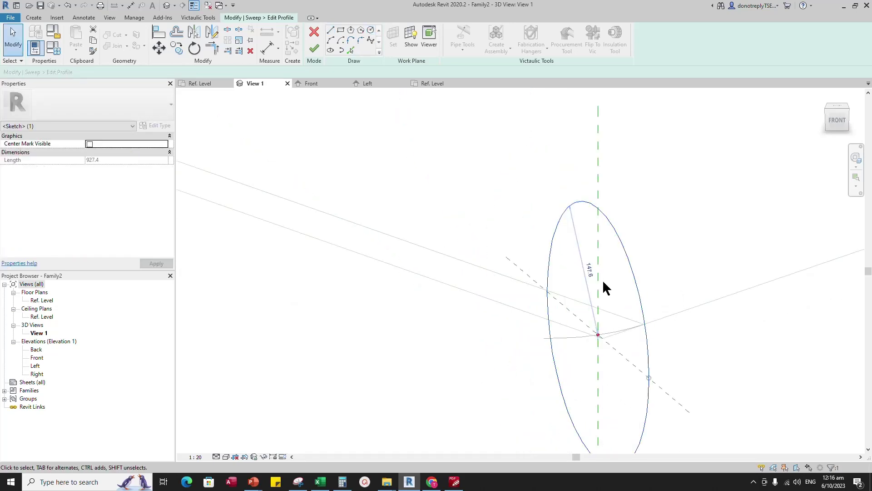
{"action": "left_click", "coordinate": [592, 272]}
{"action": "type", "text": "570"}
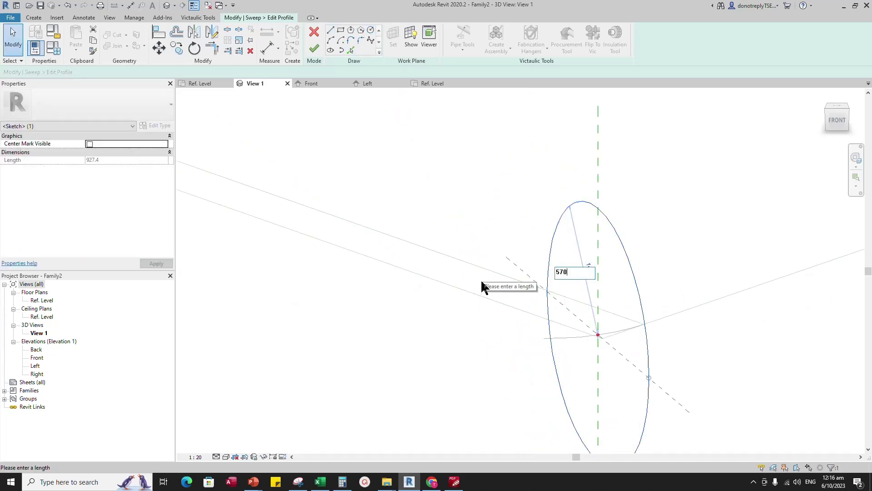
{"action": "type", "text": "257.2"}
{"action": "key", "text": "Return"}
{"action": "left_click", "coordinate": [674, 336]}
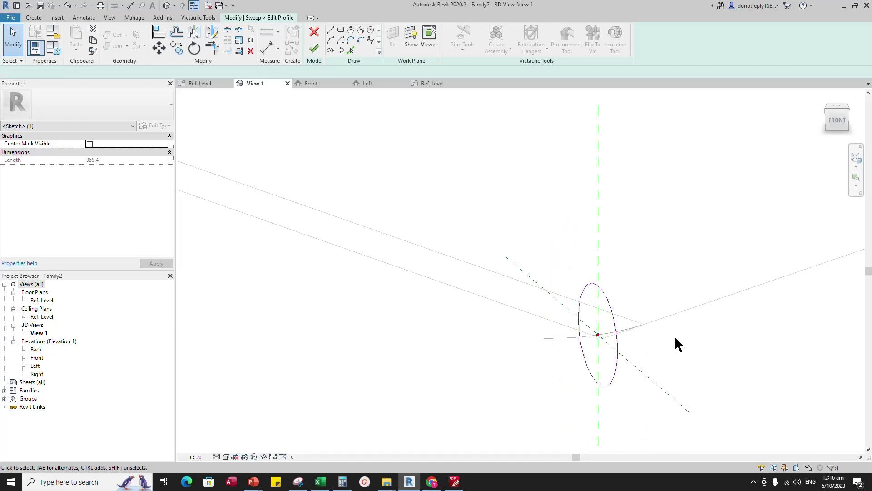
- Add a radial dimension to the profile circle
{"action": "left_click", "coordinate": [279, 48]}
{"action": "left_click", "coordinate": [291, 82]}
{"action": "left_click", "coordinate": [702, 248]}
{"action": "scroll", "coordinate": [357, 279], "scroll_direction": "down", "scroll_amount": 2}
{"action": "left_click", "coordinate": [196, 457]}
{"action": "left_click", "coordinate": [209, 356]}
{"action": "key", "text": "Escape"}
{"action": "key", "text": "Escape"}
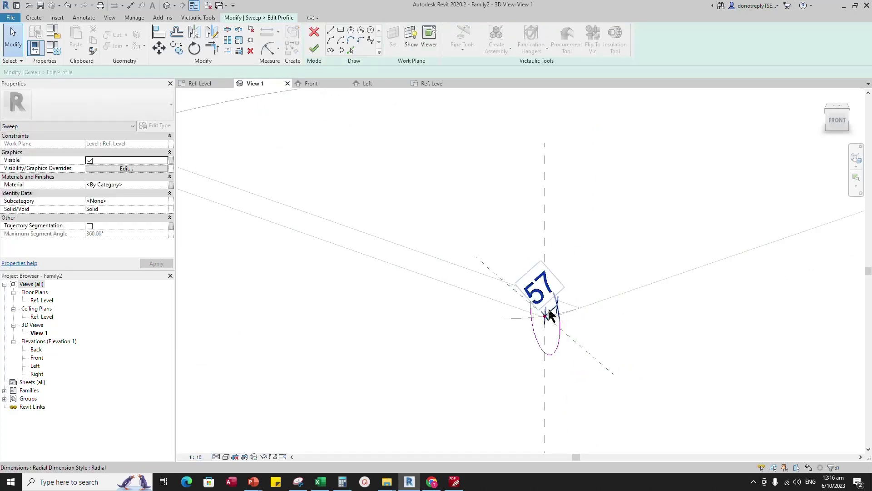
- Label the 57 radius dimension Outer Radius, deleting its formula so the label applies
{"action": "left_click", "coordinate": [551, 311]}
{"action": "left_click", "coordinate": [164, 176]}
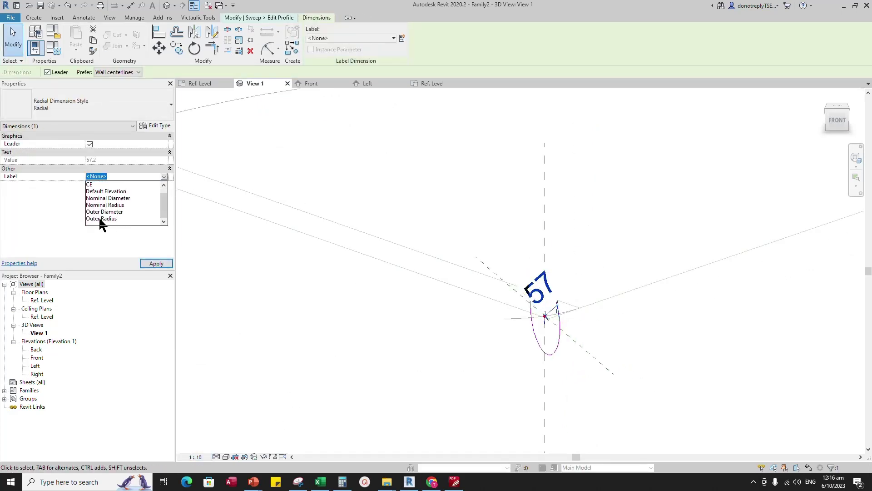
{"action": "left_click", "coordinate": [100, 218]}
{"action": "left_click", "coordinate": [156, 263]}
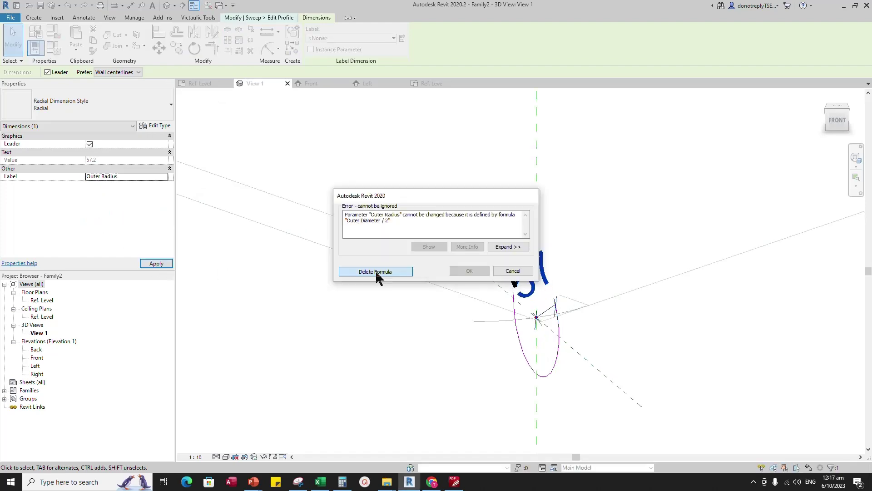
{"action": "left_click", "coordinate": [593, 357]}
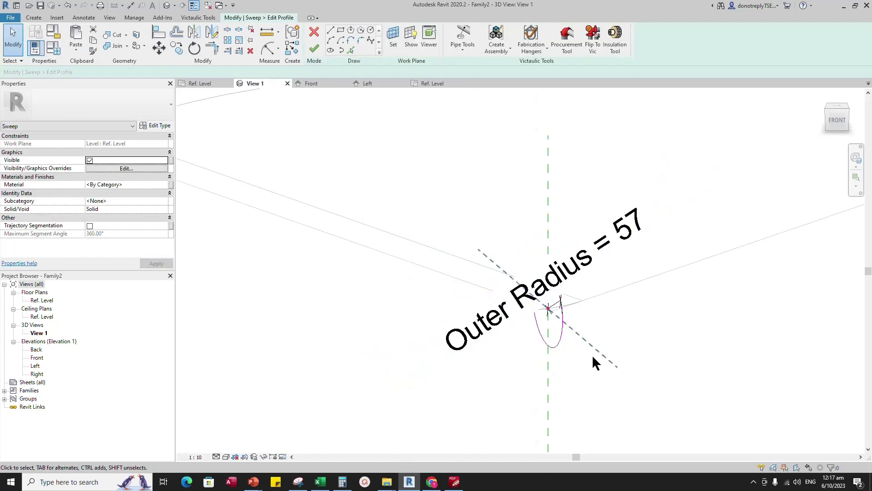
- Finish the profile and the sweep, returning to the Ref. Level plan
{"action": "left_click", "coordinate": [314, 48]}
{"action": "left_click", "coordinate": [314, 49]}
{"action": "left_click", "coordinate": [432, 83]}
- Enter the formula 'Outer Diameter / 2' for Outer Radius in Family Types and apply it
{"action": "scroll", "coordinate": [552, 358], "scroll_direction": "up", "scroll_amount": 5}
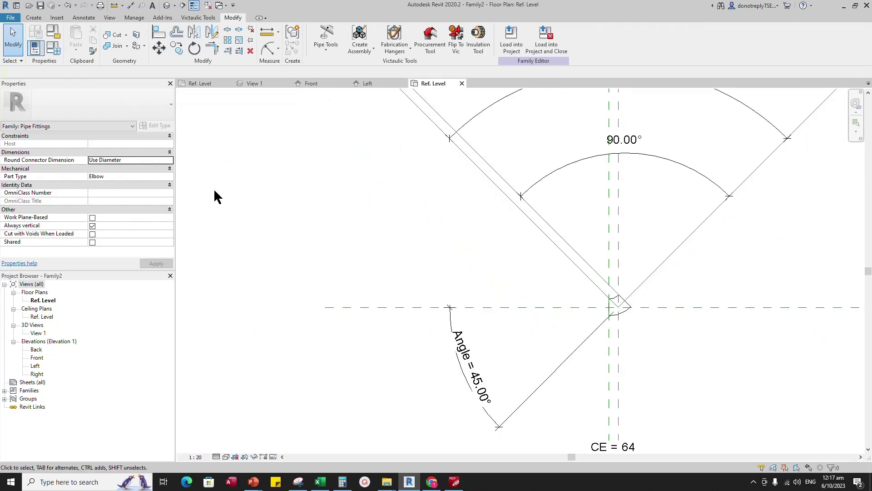
{"action": "left_click", "coordinate": [43, 48]}
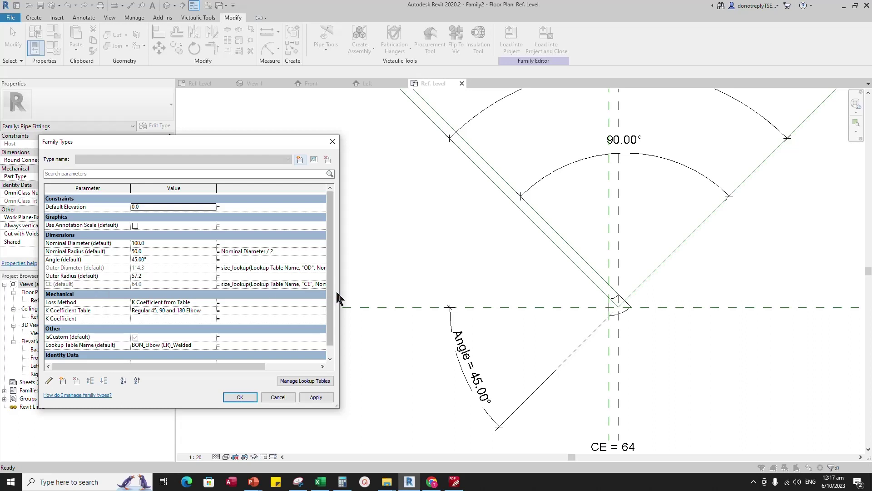
{"action": "left_click_drag", "start_coordinate": [339, 294], "coordinate": [457, 295]}
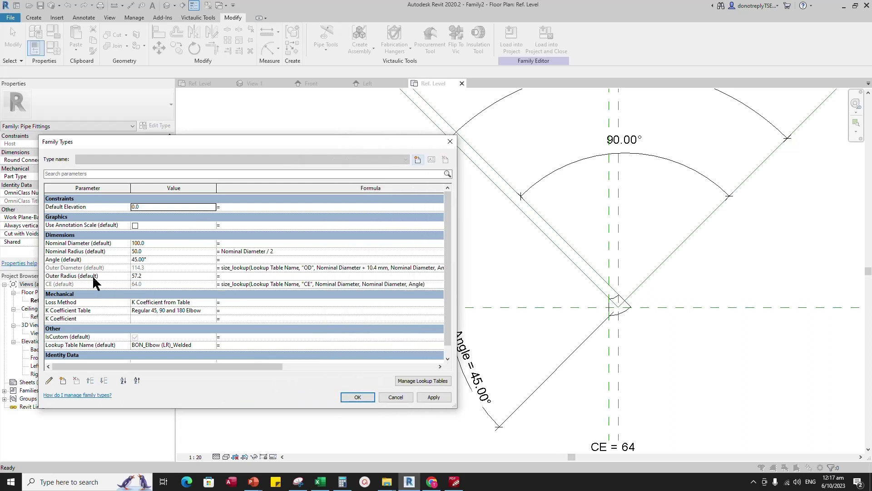
{"action": "left_click", "coordinate": [226, 277]}
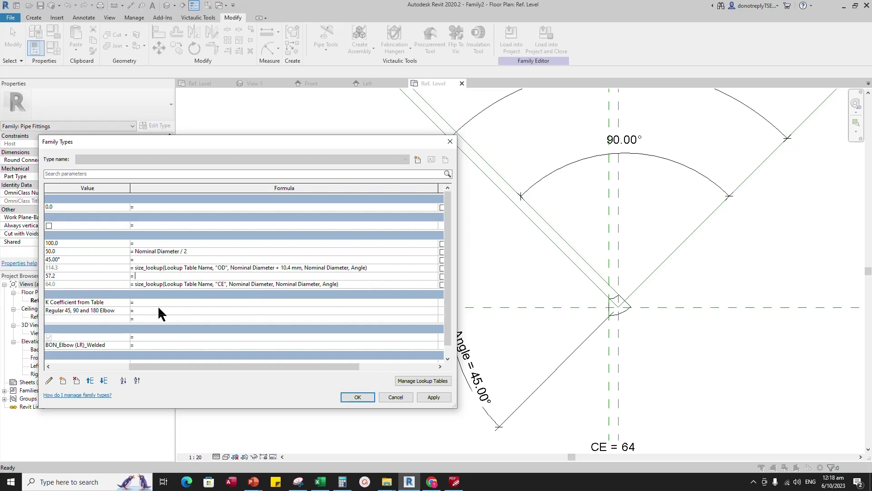
{"action": "type", "text": "Outer Diameter / 2"}
{"action": "left_click", "coordinate": [445, 398]}
{"action": "left_click", "coordinate": [357, 397]}
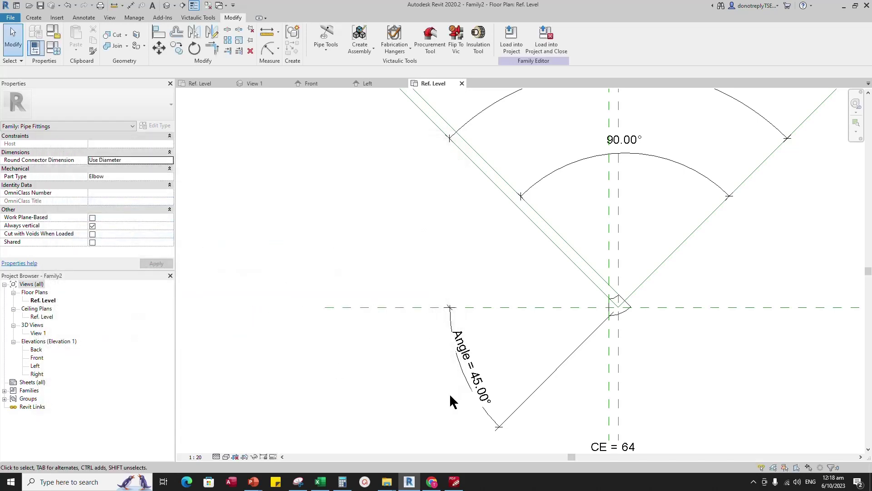
- Set the plan view's visual style to Shaded
{"action": "scroll", "coordinate": [484, 353], "scroll_direction": "up", "scroll_amount": 2}
{"action": "scroll", "coordinate": [478, 345], "scroll_direction": "down", "scroll_amount": 4}
{"action": "scroll", "coordinate": [478, 345], "scroll_direction": "up", "scroll_amount": 2}
{"action": "left_click", "coordinate": [226, 456]}
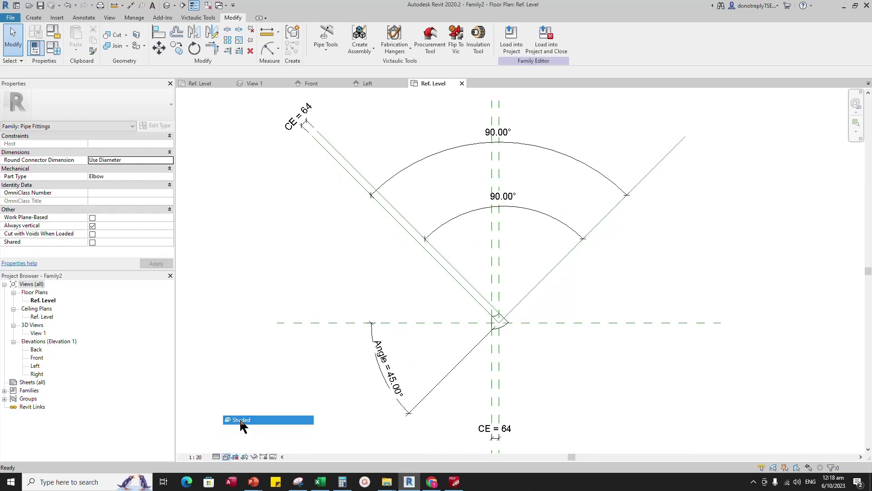
{"action": "left_click", "coordinate": [236, 422]}
{"action": "scroll", "coordinate": [556, 324], "scroll_direction": "up", "scroll_amount": 2}
{"action": "scroll", "coordinate": [263, 250], "scroll_direction": "down", "scroll_amount": 2}
{"action": "scroll", "coordinate": [508, 346], "scroll_direction": "up", "scroll_amount": 2}
{"action": "scroll", "coordinate": [509, 348], "scroll_direction": "down", "scroll_amount": 2}
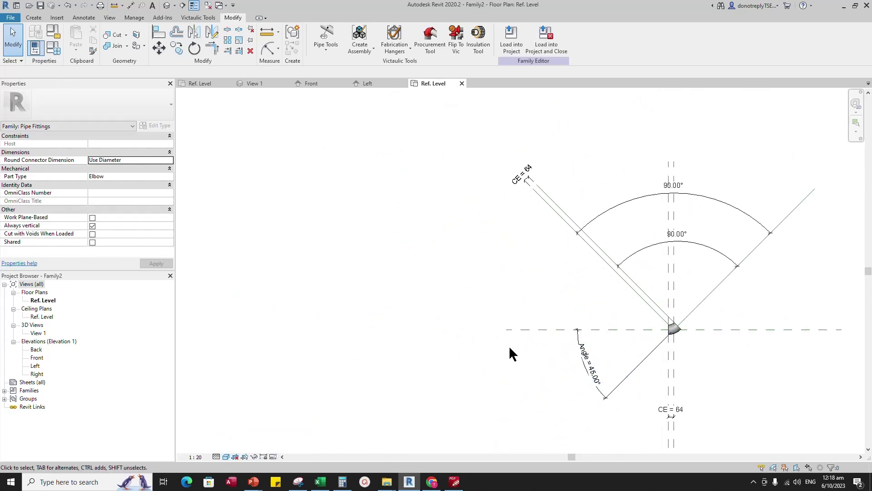
- In Family Types, flex the elbow to a 90° Angle, then Nominal Diameter 300
{"action": "left_click", "coordinate": [54, 47]}
{"action": "type", "text": "90"}
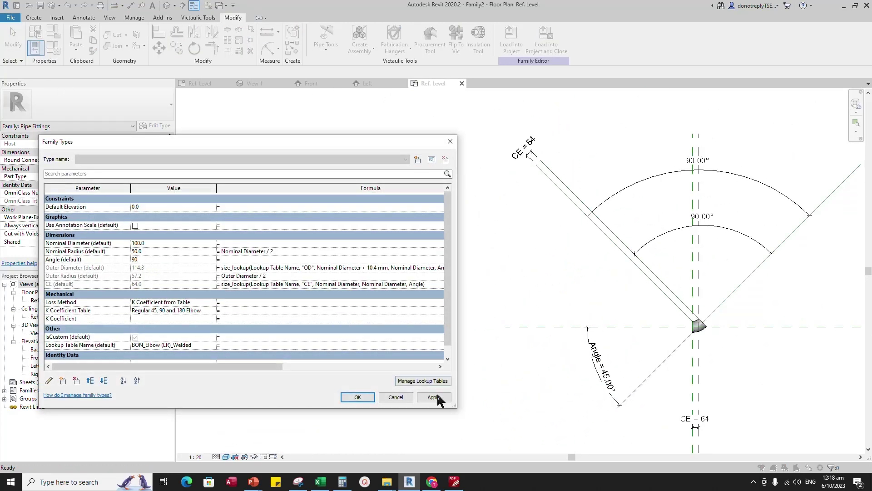
{"action": "left_click", "coordinate": [434, 398]}
{"action": "left_click", "coordinate": [97, 243]}
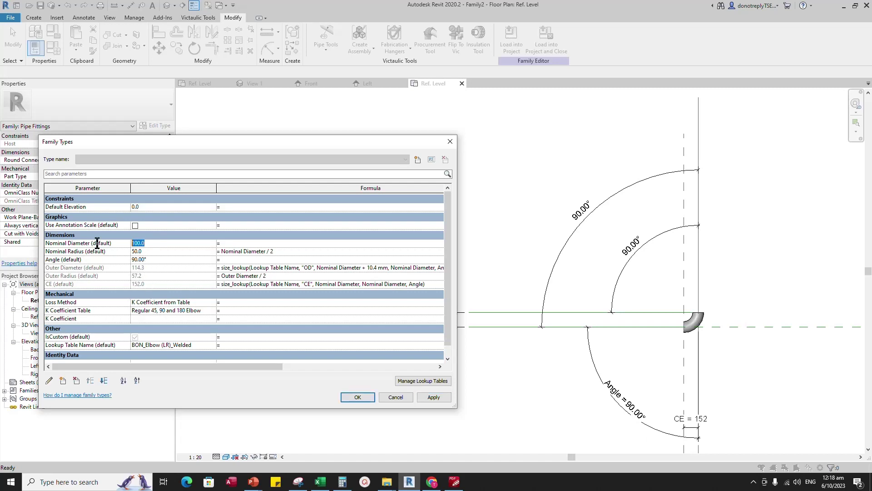
{"action": "type", "text": "300"}
{"action": "left_click", "coordinate": [433, 397]}
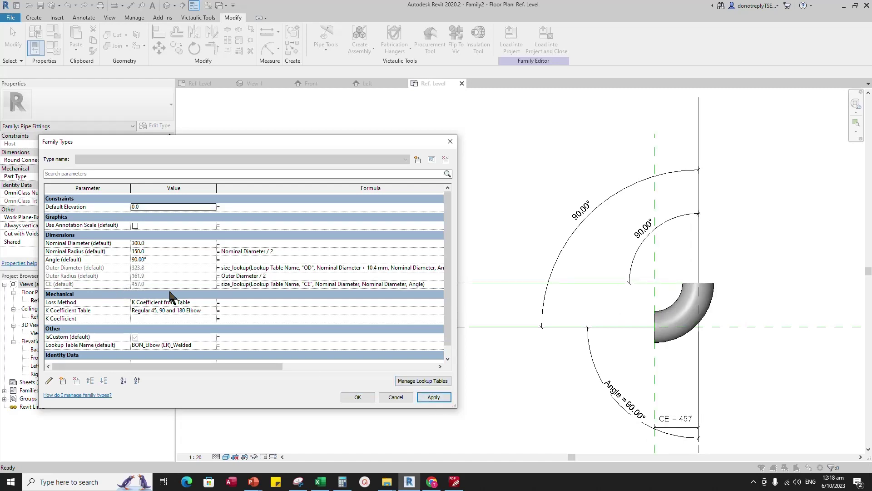
- Flex to 45°, then Nominal Diameter 600 at 90°, and accept the values
{"action": "left_click", "coordinate": [102, 260]}
{"action": "type", "text": "45"}
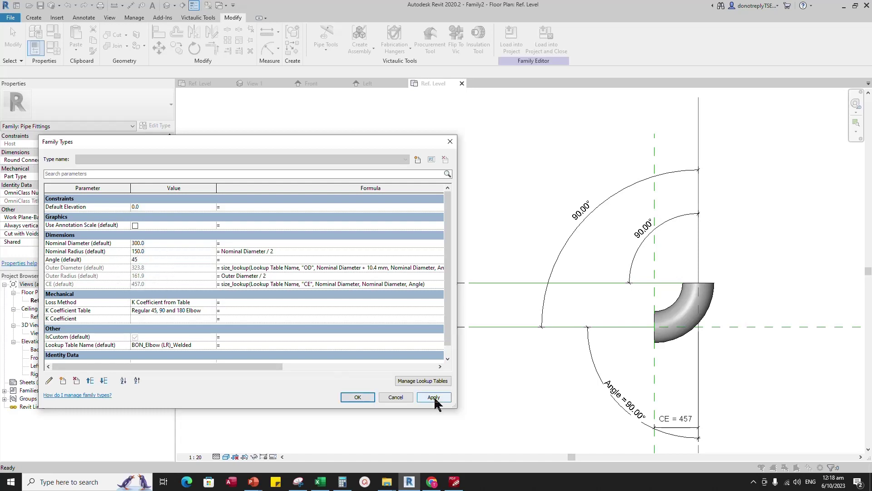
{"action": "left_click", "coordinate": [433, 397]}
{"action": "left_click", "coordinate": [142, 243]}
{"action": "left_click", "coordinate": [434, 397]}
{"action": "left_click", "coordinate": [102, 259]}
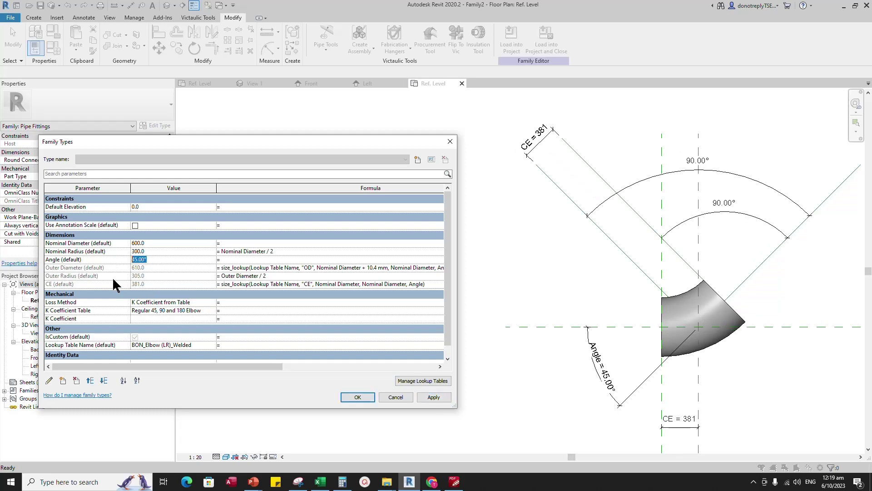
{"action": "left_click", "coordinate": [434, 397]}
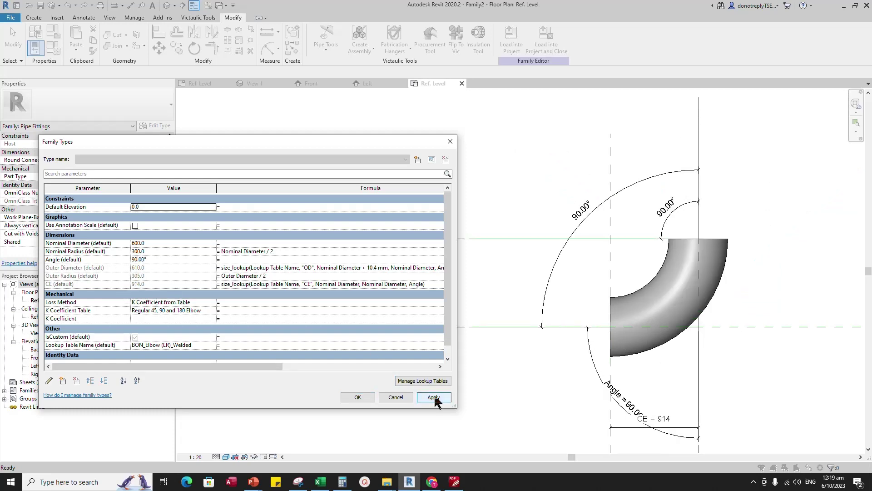
{"action": "left_click", "coordinate": [358, 397]}
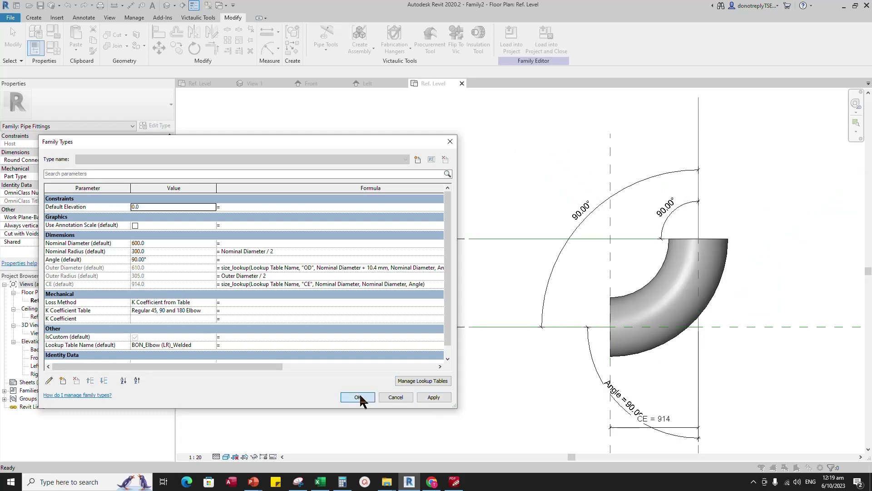
- Orbit 3D View 1 to an isometric angle and display it Shaded
{"action": "middle_click_drag", "start_coordinate": [588, 299], "coordinate": [591, 169], "text": "shift"}
{"action": "scroll", "coordinate": [591, 169], "scroll_direction": "down", "scroll_amount": 3}
{"action": "left_click", "coordinate": [226, 457]}
{"action": "left_click", "coordinate": [245, 419]}
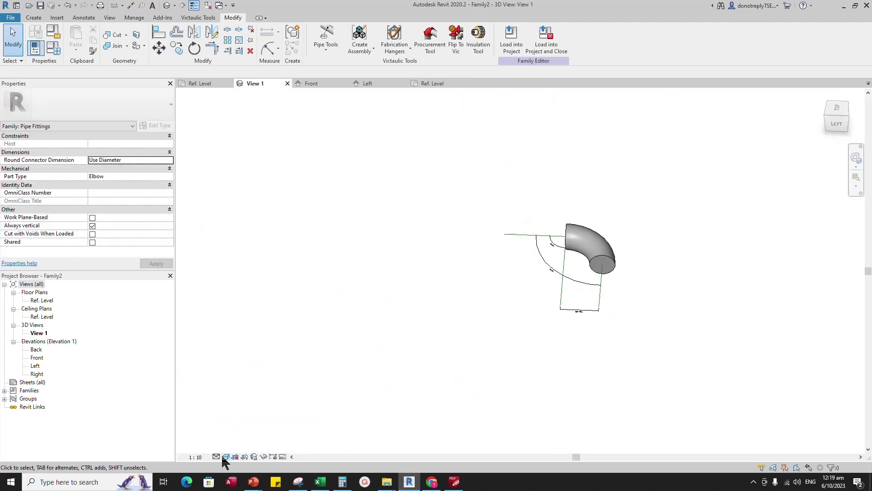
- Turn off Dimensions and Reference Lines in 3D View 1's Annotation Categories visibility
{"action": "scroll", "coordinate": [615, 253], "scroll_direction": "up", "scroll_amount": 3}
{"action": "middle_click_drag", "start_coordinate": [522, 309], "coordinate": [642, 212], "text": "shift"}
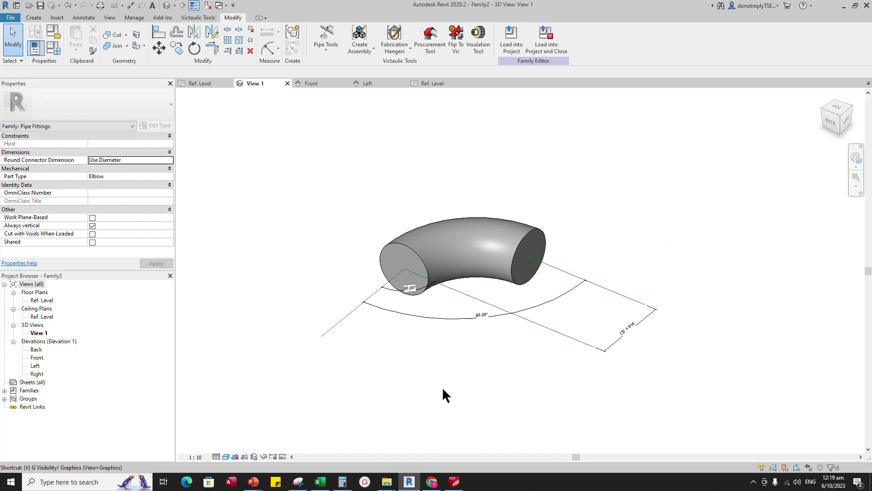
{"action": "key", "text": "v"}
{"action": "key", "text": "v"}
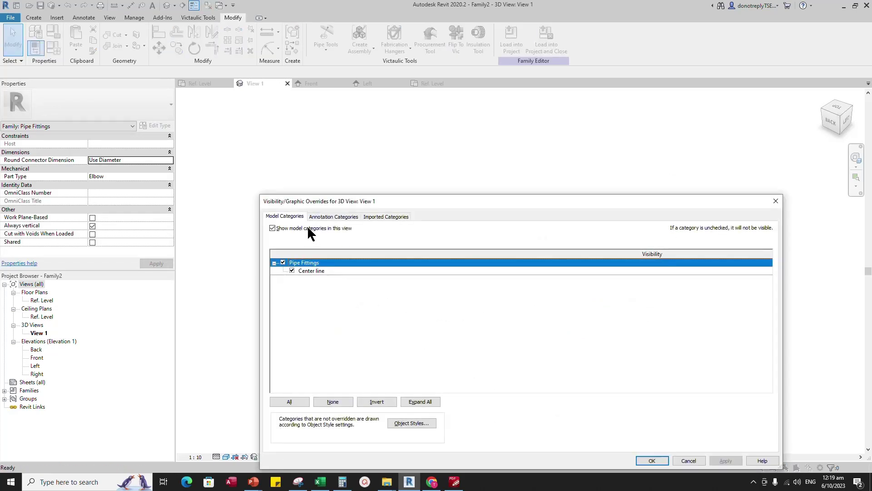
{"action": "left_click", "coordinate": [323, 218]}
{"action": "left_click", "coordinate": [283, 263]}
{"action": "left_click", "coordinate": [726, 461]}
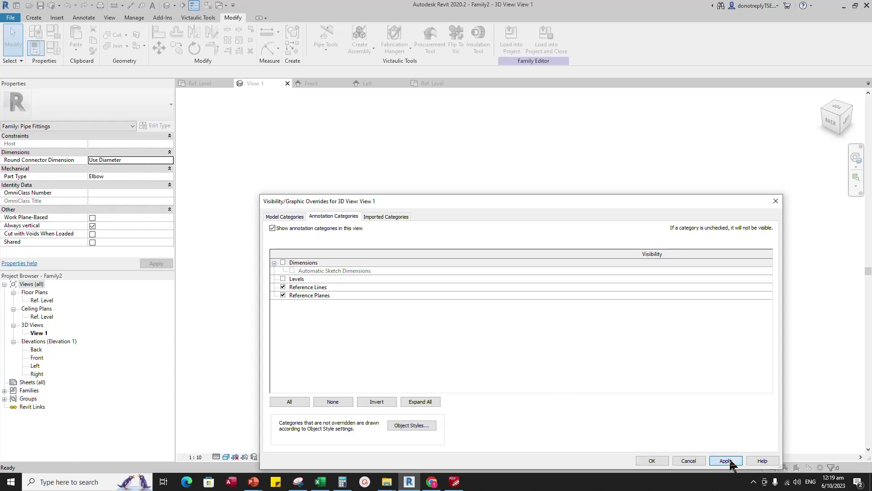
{"action": "left_click", "coordinate": [283, 287]}
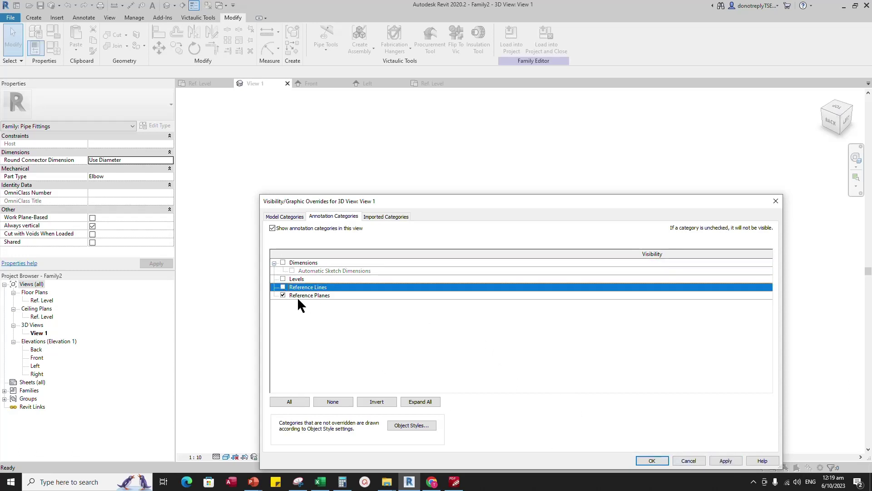
{"action": "left_click", "coordinate": [726, 461]}
{"action": "left_click", "coordinate": [652, 461]}
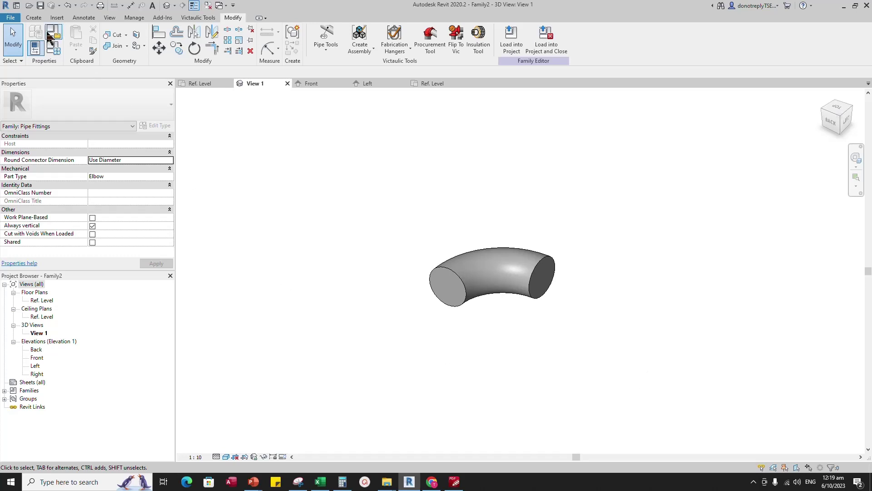
- Place Fitting-system pipe connectors on the elbow's end faces
{"action": "left_click", "coordinate": [33, 18]}
{"action": "left_click", "coordinate": [403, 36]}
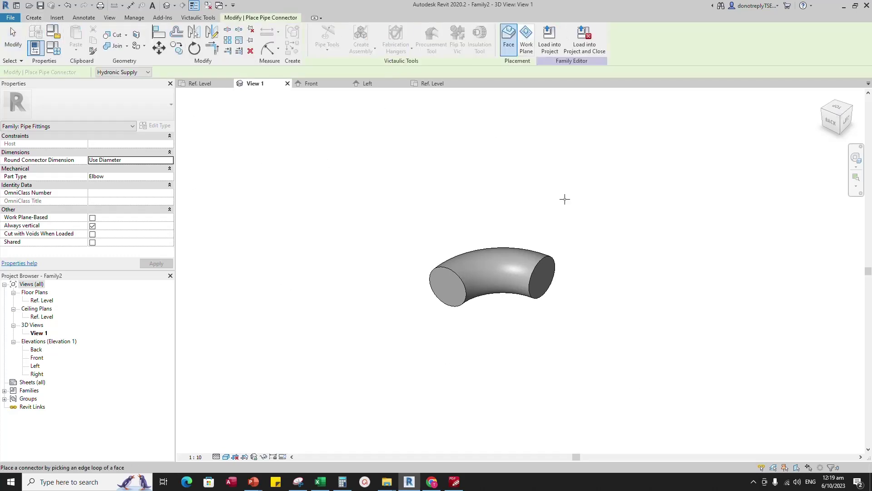
{"action": "left_click", "coordinate": [148, 73]}
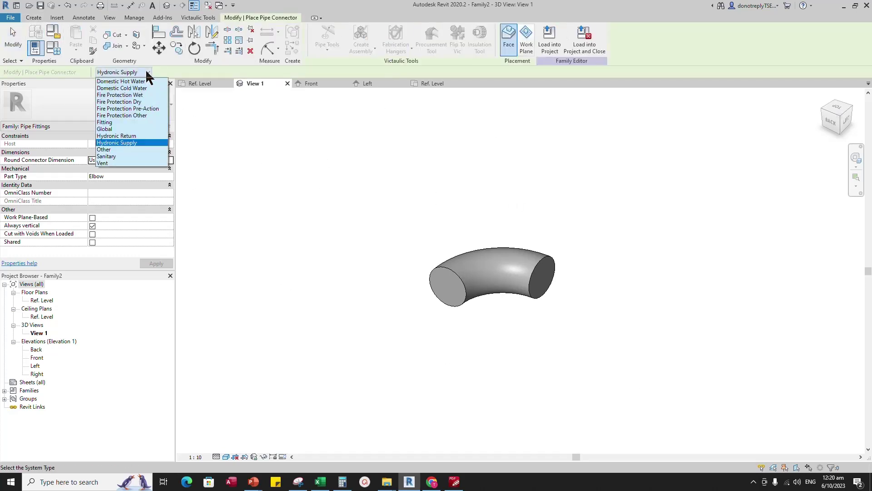
{"action": "left_click", "coordinate": [115, 124]}
{"action": "scroll", "coordinate": [459, 317], "scroll_direction": "up", "scroll_amount": 3}
{"action": "left_click", "coordinate": [474, 269]}
{"action": "key", "text": "Escape"}
- Link both connectors' Diameter to Nominal Diameter and Angle to the Angle parameter
{"action": "scroll", "coordinate": [473, 253], "scroll_direction": "up", "scroll_amount": 4}
{"action": "scroll", "coordinate": [473, 292], "scroll_direction": "down", "scroll_amount": 2}
{"action": "left_click", "coordinate": [472, 291]}
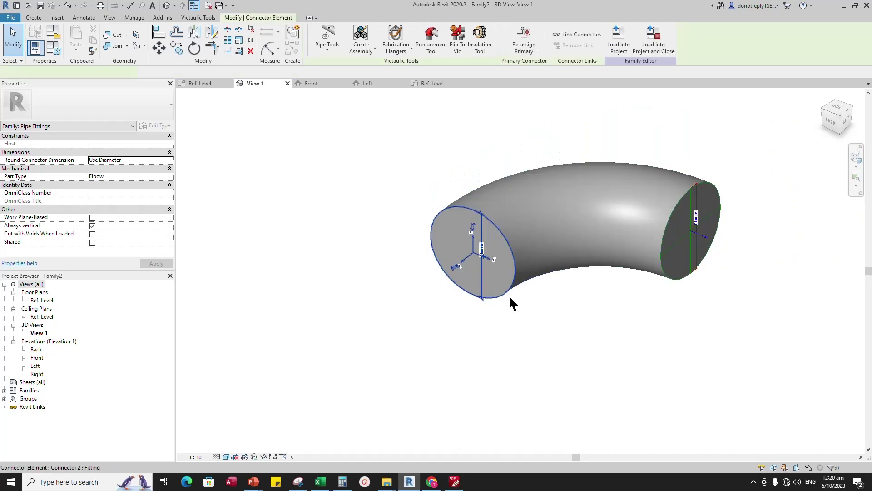
{"action": "left_click", "coordinate": [692, 290], "text": "ctrl"}
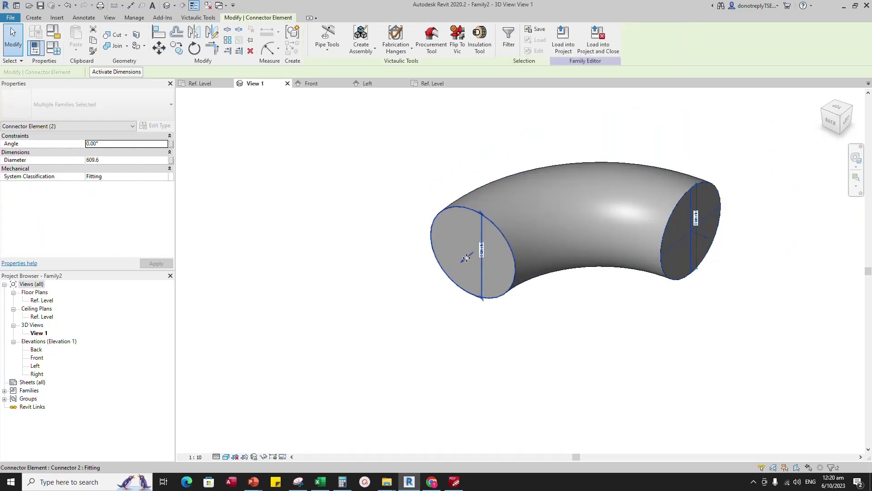
{"action": "left_click", "coordinate": [171, 160]}
{"action": "left_click", "coordinate": [385, 225]}
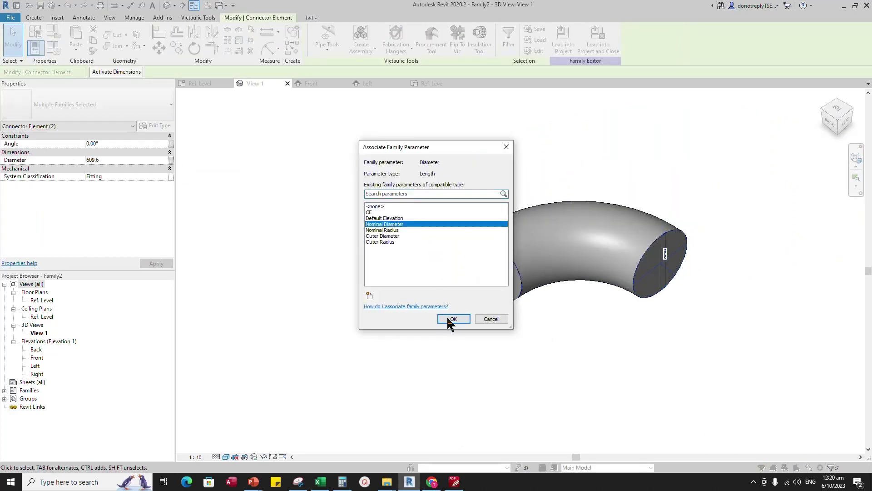
{"action": "left_click", "coordinate": [447, 318]}
{"action": "left_click", "coordinate": [171, 144]}
{"action": "left_click", "coordinate": [409, 210]}
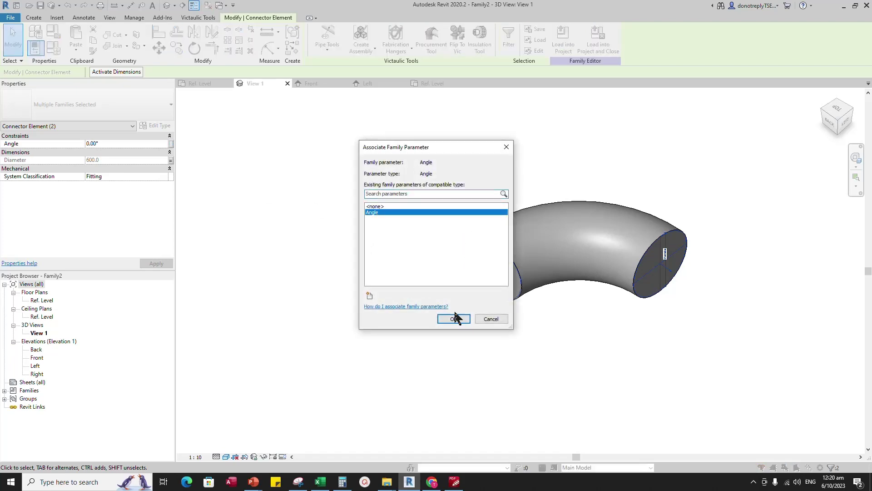
{"action": "left_click", "coordinate": [453, 317]}
{"action": "left_click", "coordinate": [455, 345]}
- Reopen Family Types and begin editing the Angle value
{"action": "left_click", "coordinate": [35, 47]}
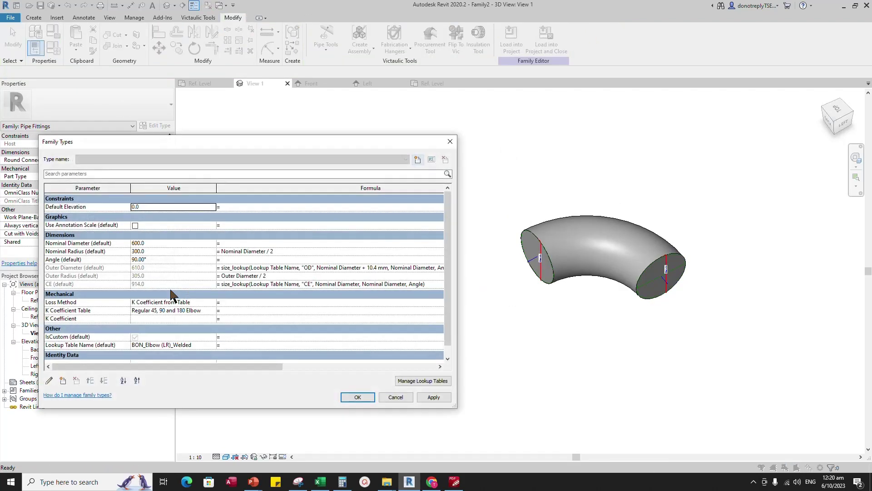
{"action": "left_click_drag", "start_coordinate": [456, 327], "coordinate": [412, 327]}
{"action": "left_click", "coordinate": [154, 260]}
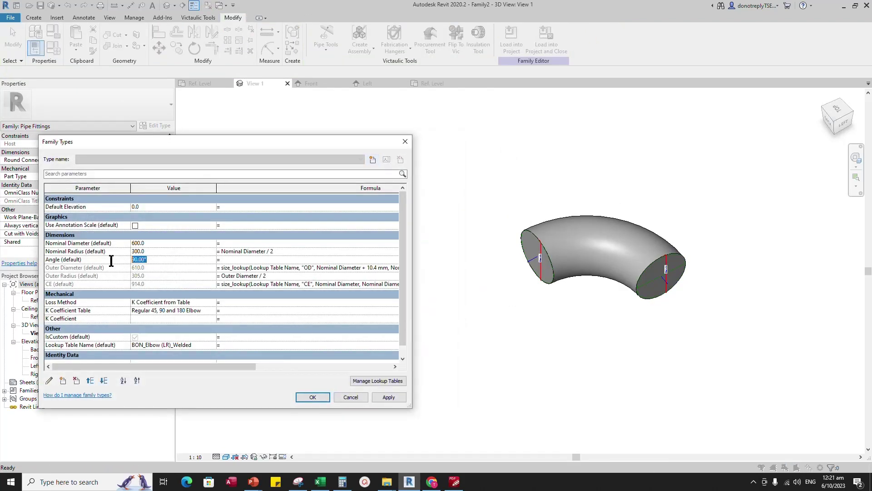